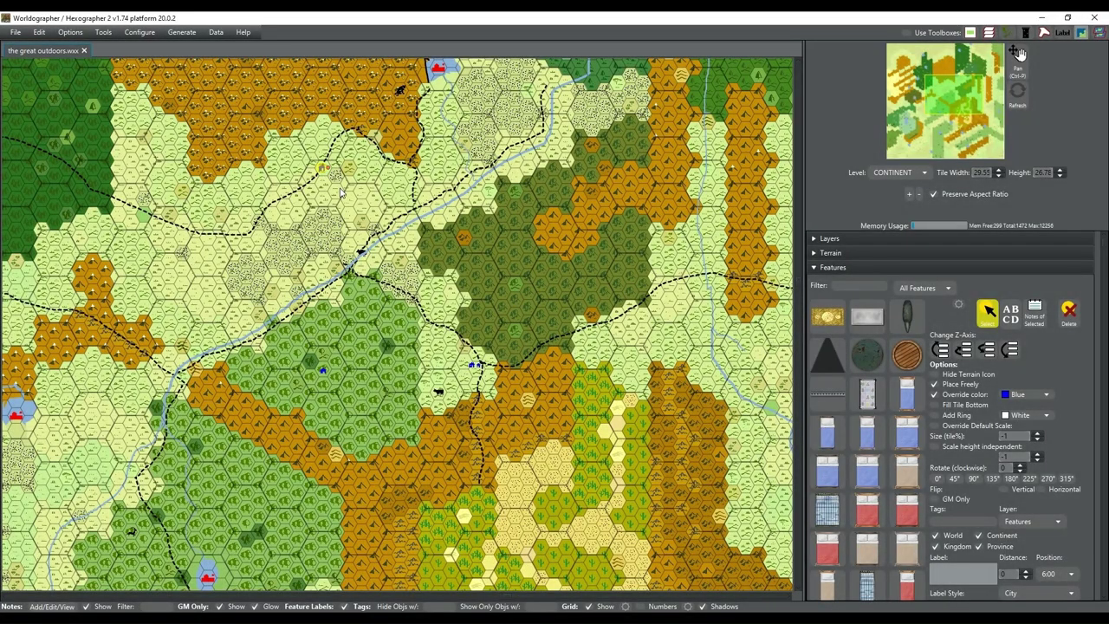
Step: Deselect the marker and pan the view east to the mountain ridges
{"action": "left_click", "coordinate": [988, 314]}
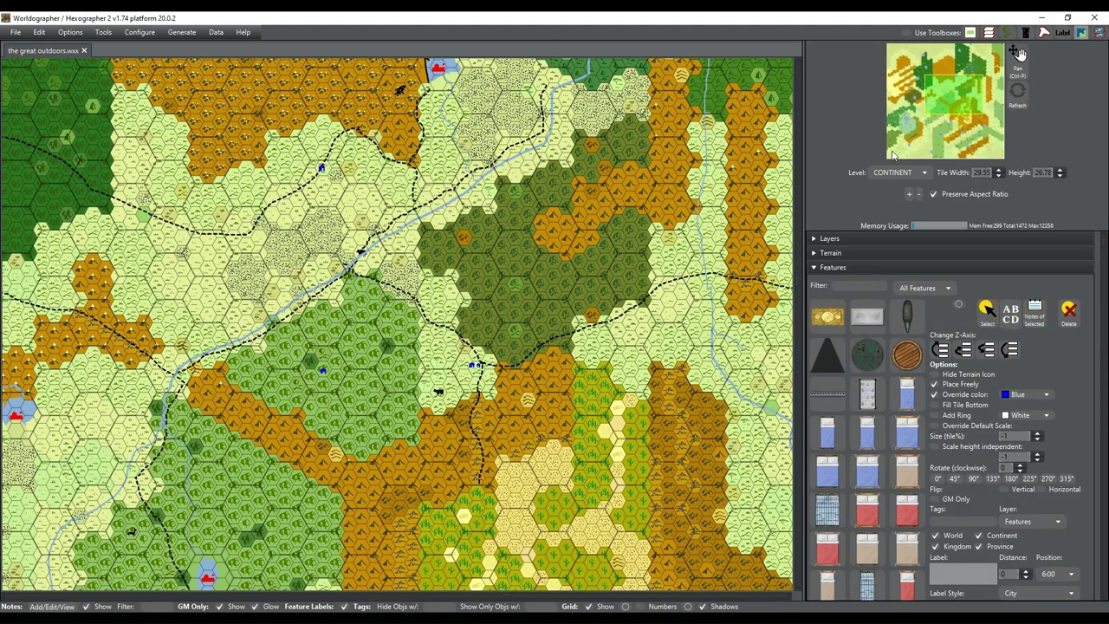
{"action": "left_click", "coordinate": [968, 100]}
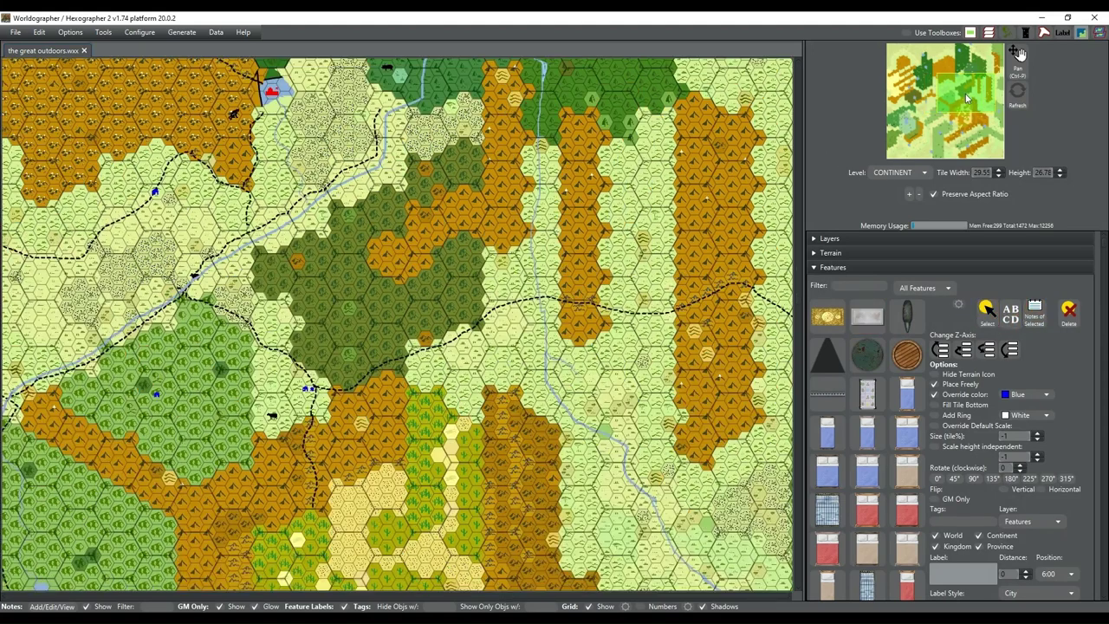
{"action": "left_click_drag", "start_coordinate": [968, 100], "coordinate": [985, 99]}
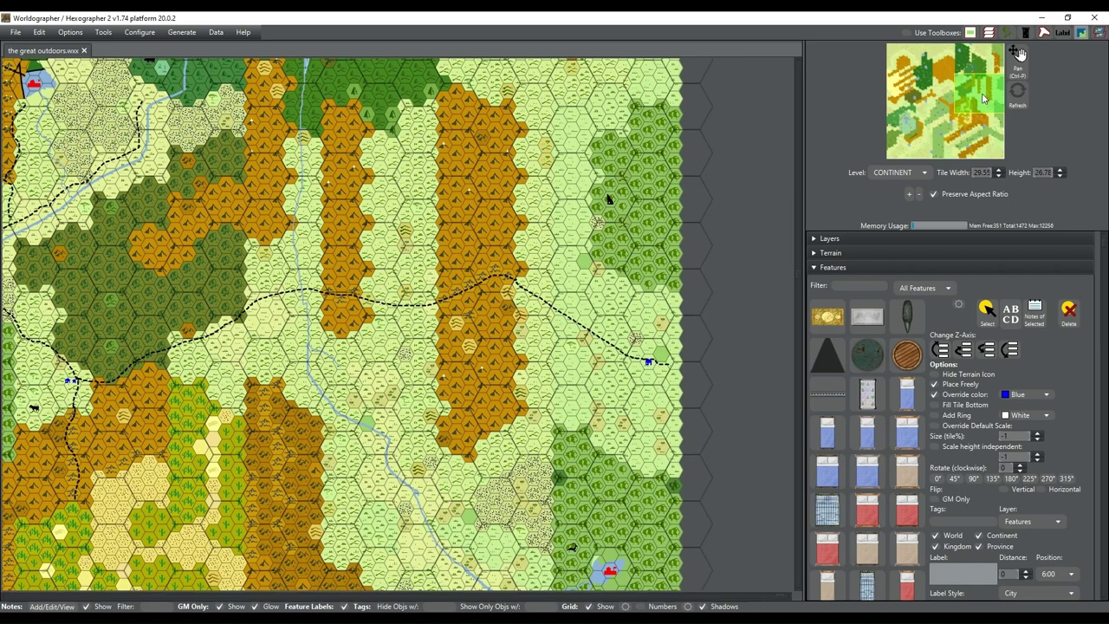
Step: Swap Features for the Shapes panel and select the dashed road with the Curve tool
{"action": "left_click", "coordinate": [847, 269]}
{"action": "left_click", "coordinate": [848, 284]}
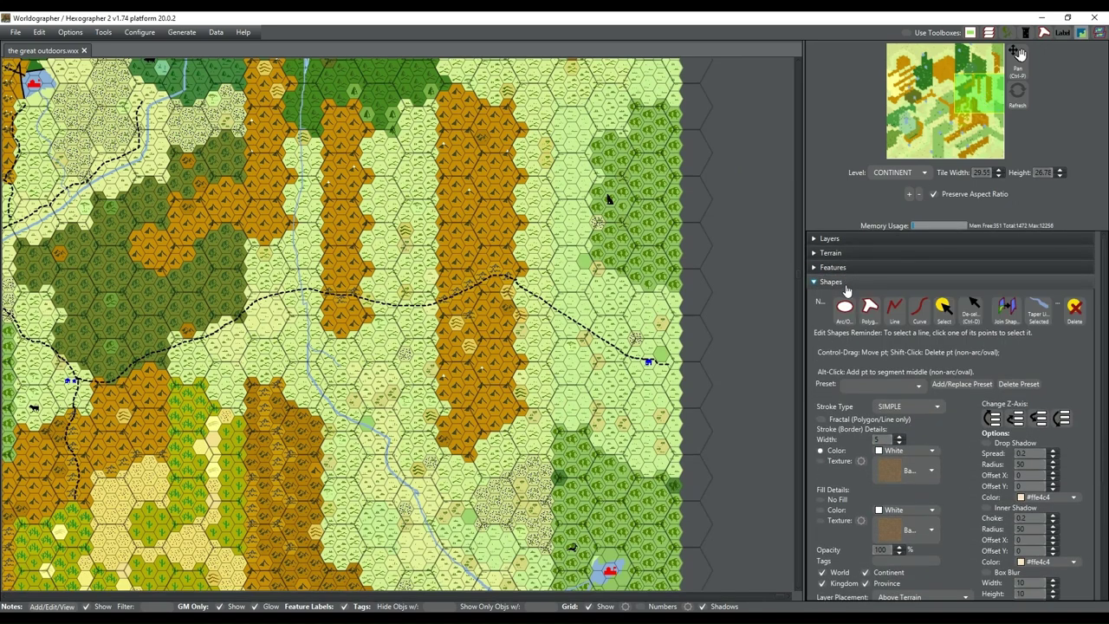
{"action": "left_click", "coordinate": [666, 366]}
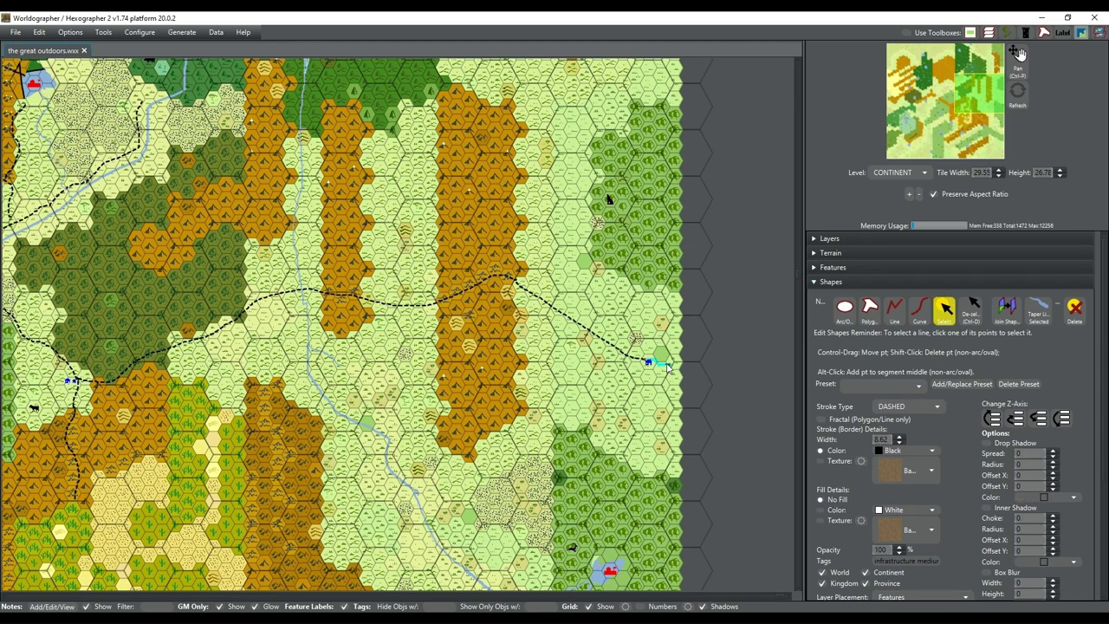
{"action": "left_click", "coordinate": [916, 316]}
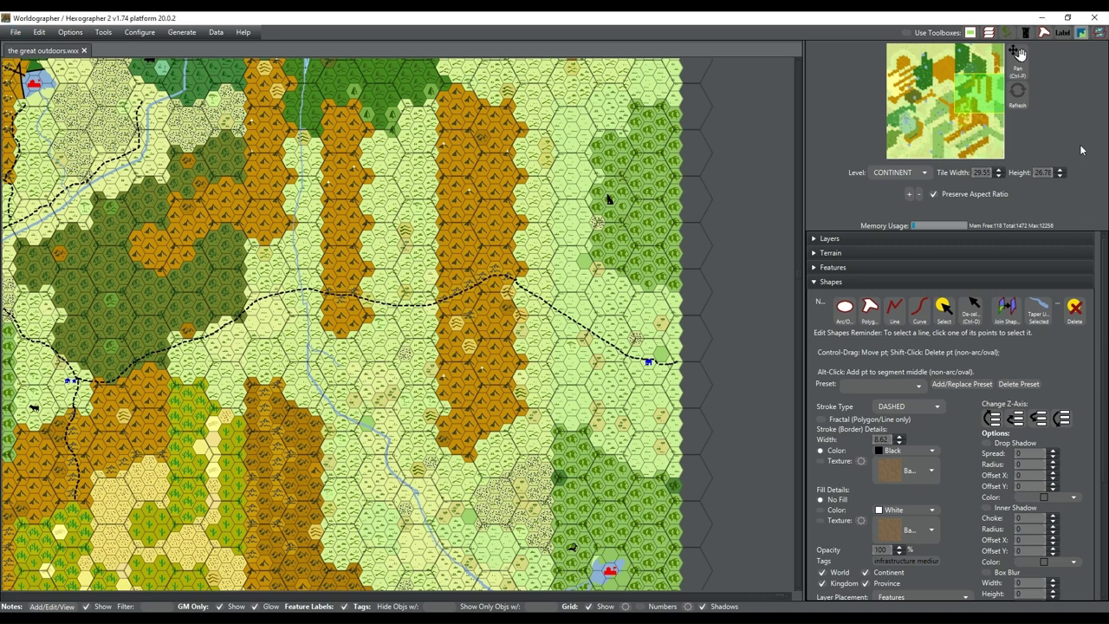
Step: With Select in the Features palette, drag the small blue marker up one hex
{"action": "left_click", "coordinate": [970, 102]}
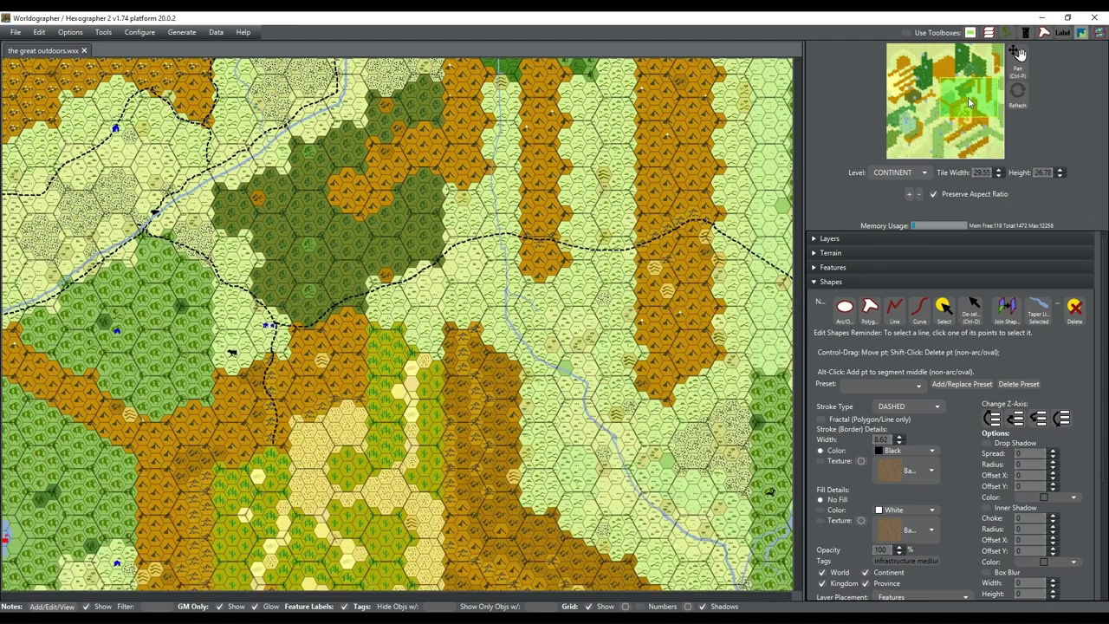
{"action": "left_click_drag", "start_coordinate": [970, 102], "coordinate": [971, 115]}
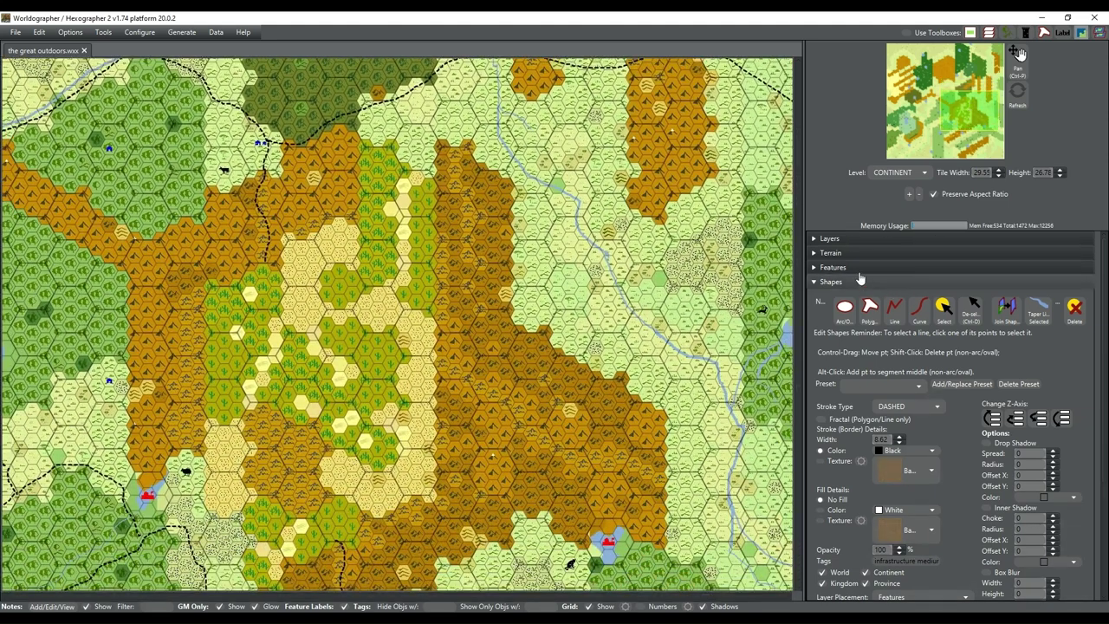
{"action": "left_click", "coordinate": [905, 267]}
{"action": "left_click", "coordinate": [987, 312]}
{"action": "left_click", "coordinate": [111, 381]}
{"action": "left_click_drag", "start_coordinate": [112, 383], "coordinate": [113, 370]}
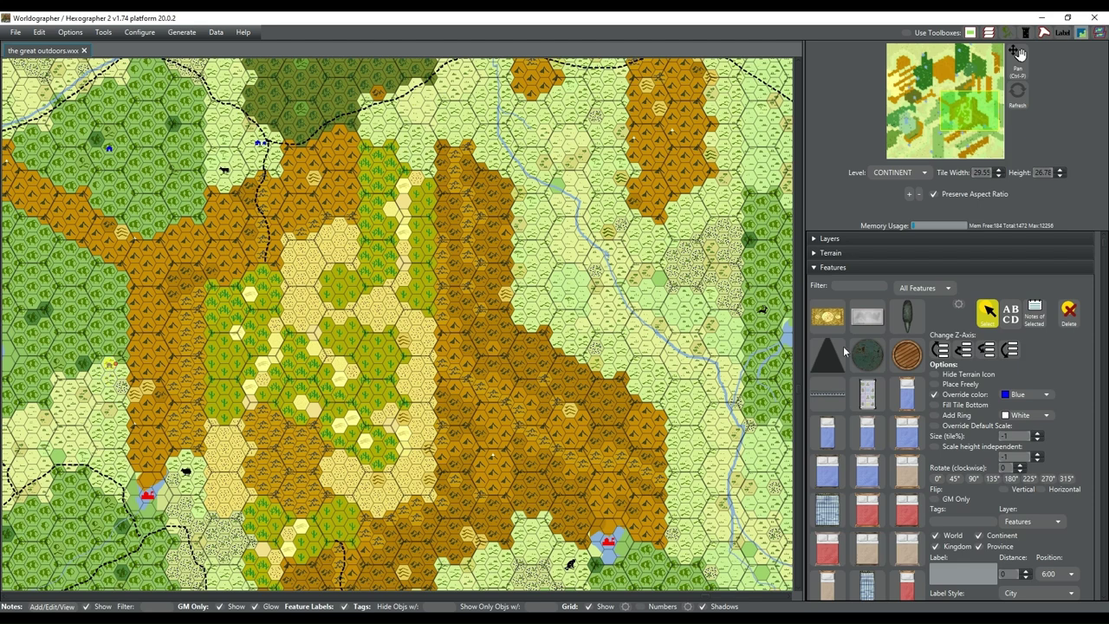
{"action": "left_click", "coordinate": [907, 354]}
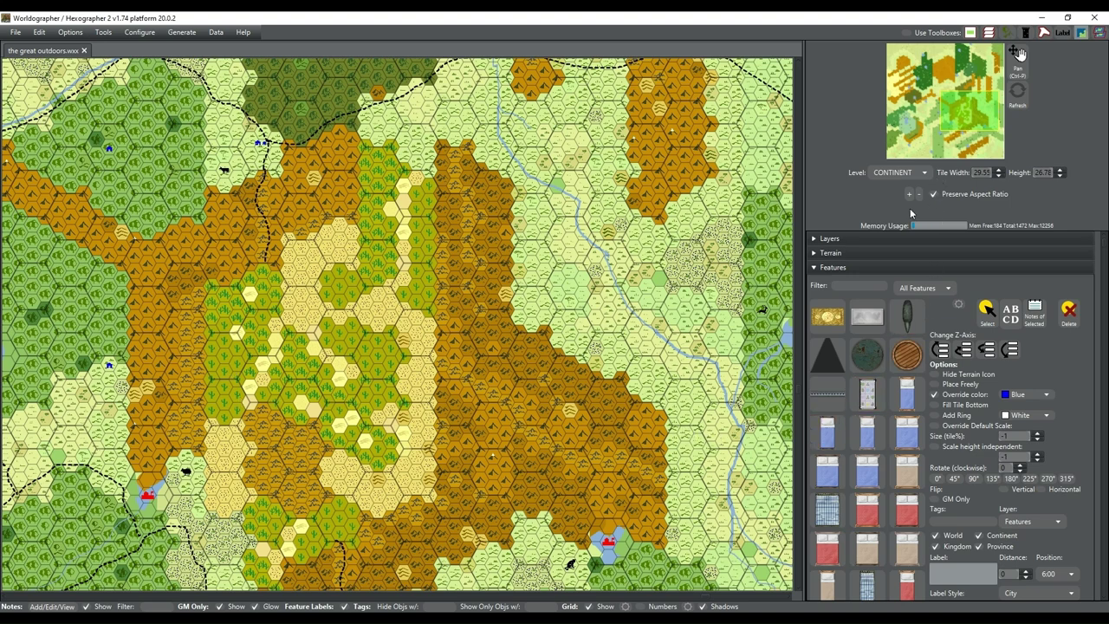
Step: Collapse the Features palette and pan down to the southern forests and lake settlements
{"action": "left_click", "coordinate": [859, 274]}
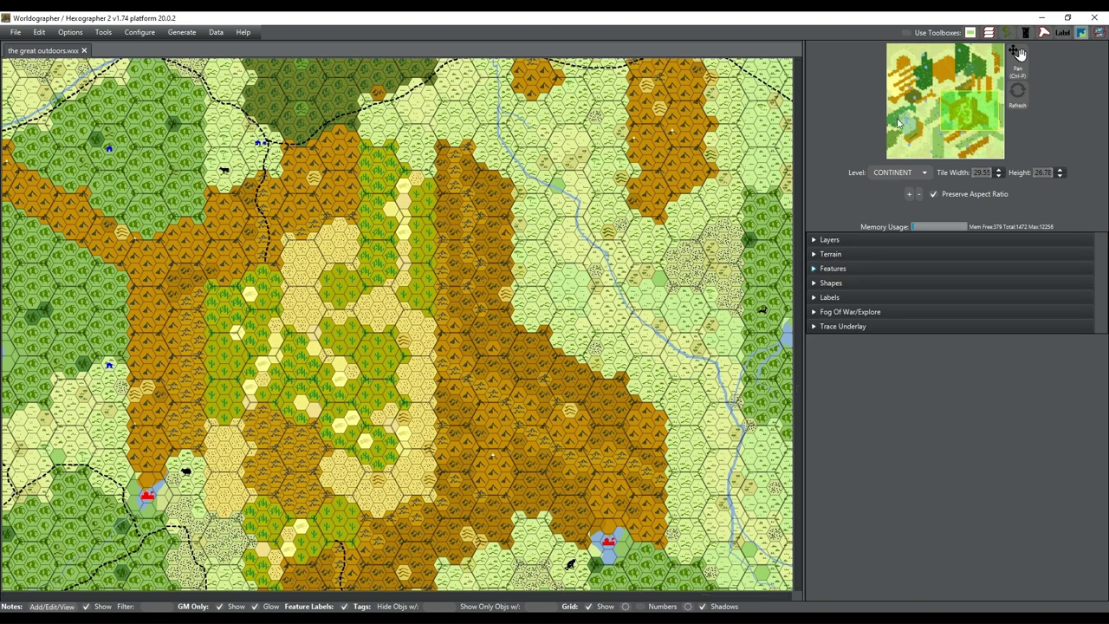
{"action": "left_click_drag", "start_coordinate": [965, 120], "coordinate": [947, 153]}
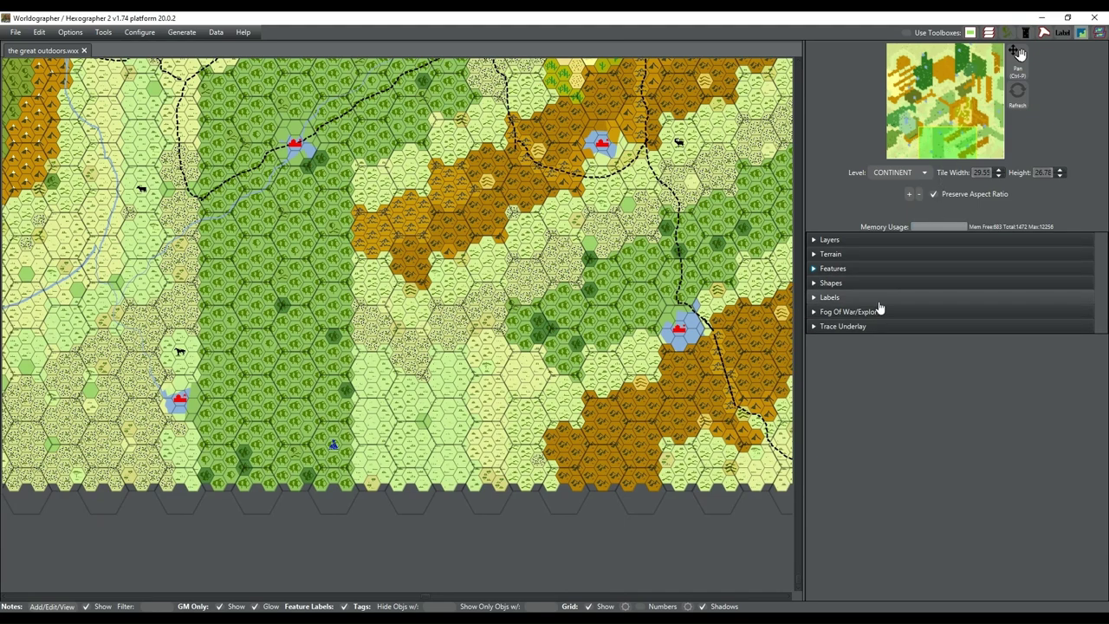
Step: Expand the Features palette and pan north to the forests and brown hills
{"action": "left_click", "coordinate": [832, 268]}
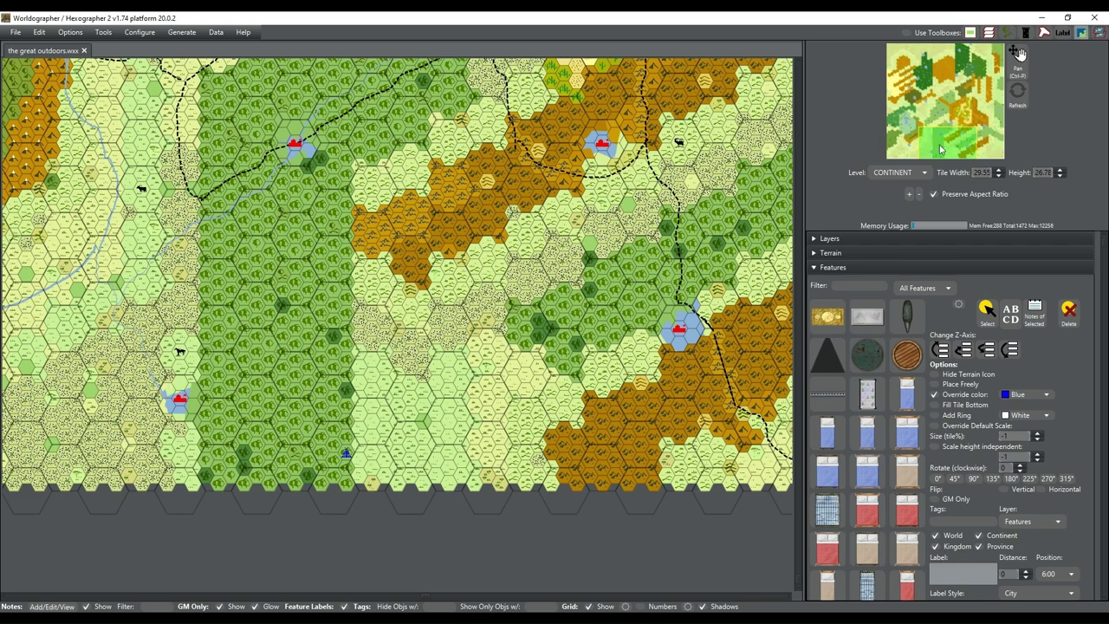
{"action": "left_click_drag", "start_coordinate": [941, 149], "coordinate": [937, 65]}
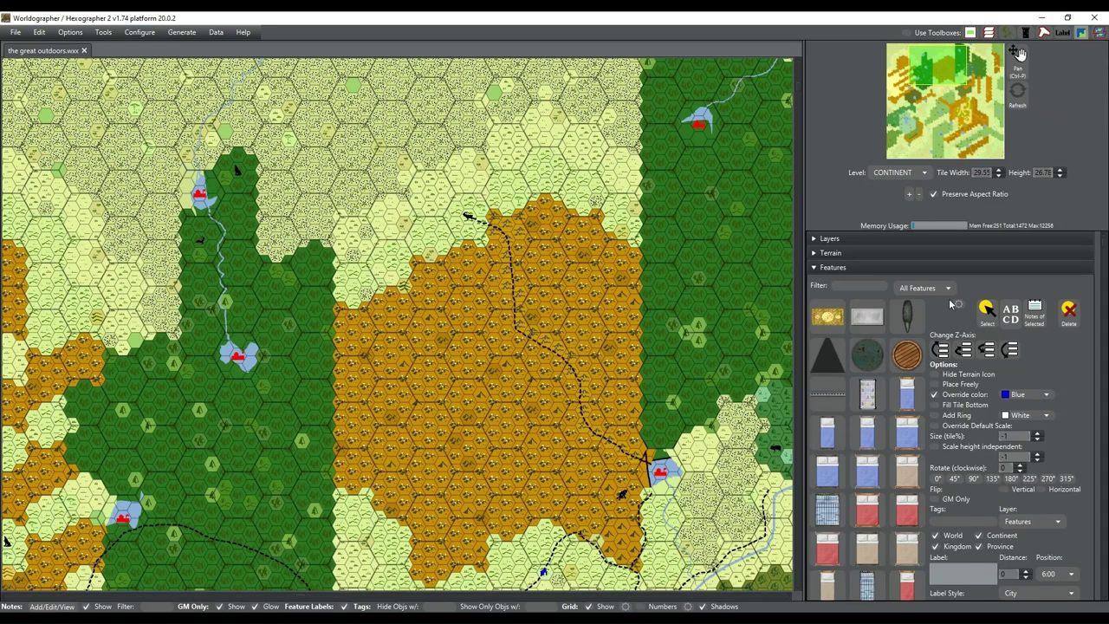
Step: Drag the dashed trail's starting feature down one hex, deselect it, and recentre the view
{"action": "left_click", "coordinate": [985, 314]}
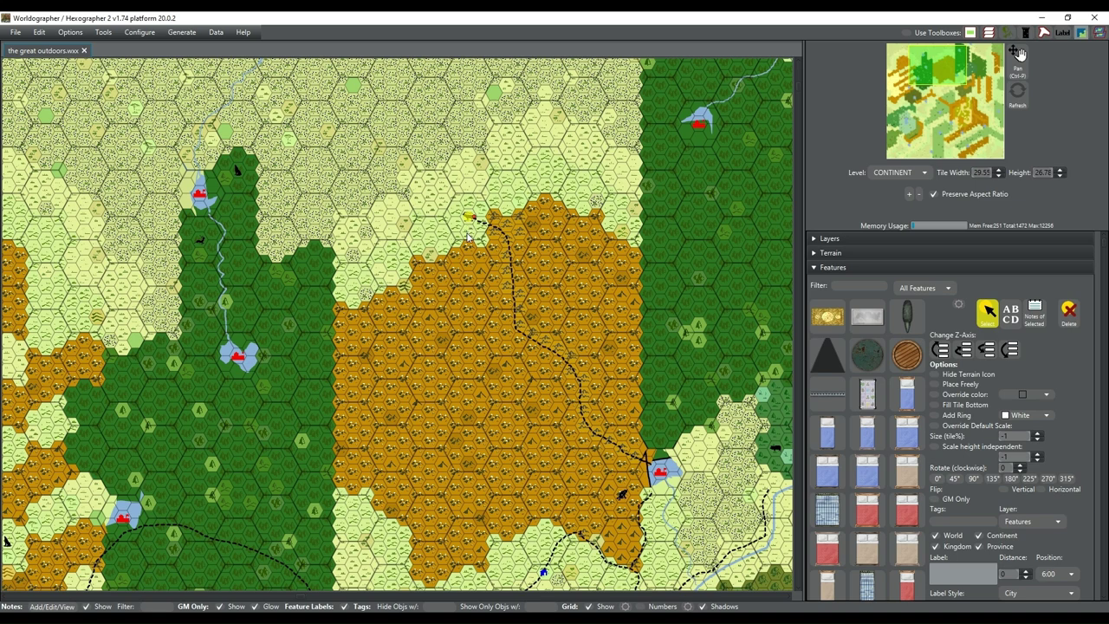
{"action": "left_click_drag", "start_coordinate": [469, 222], "coordinate": [458, 229]}
{"action": "left_click", "coordinate": [985, 315]}
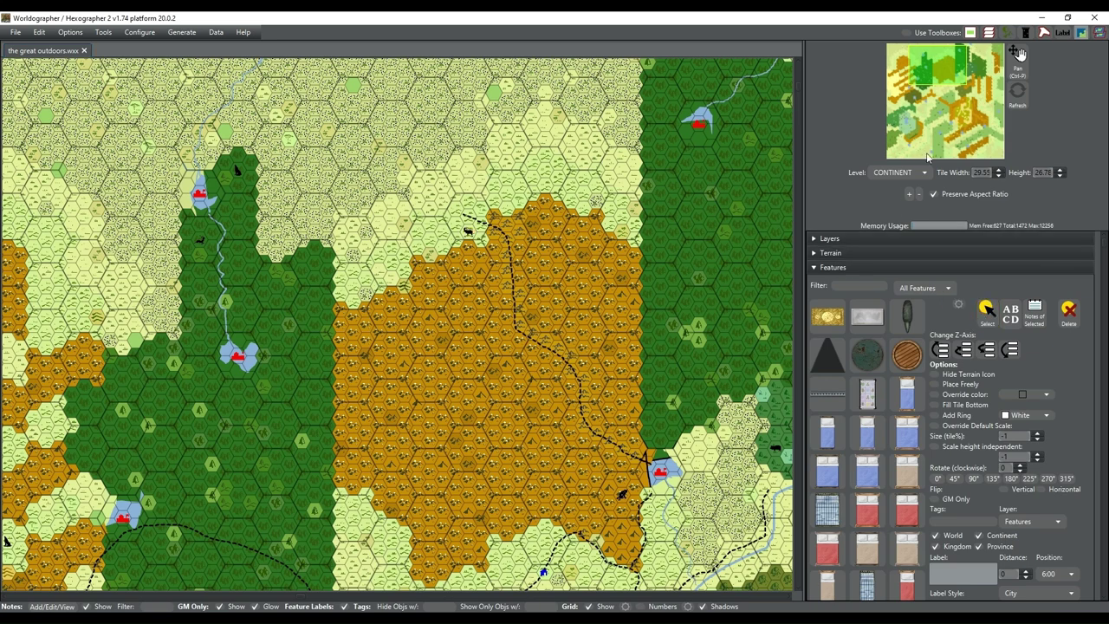
{"action": "left_click", "coordinate": [930, 70]}
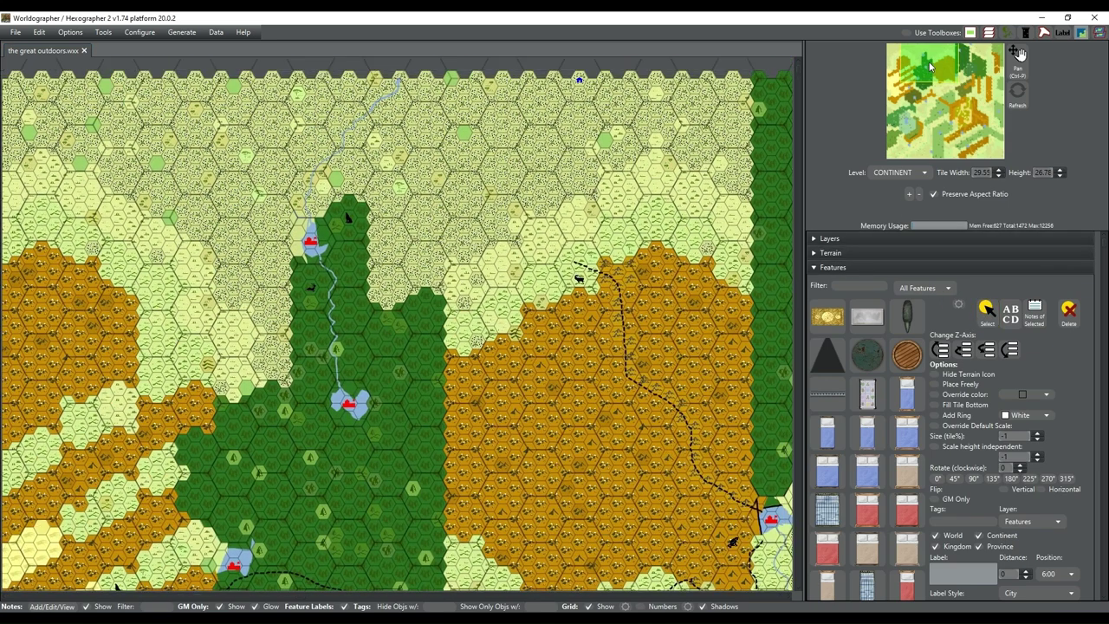
{"action": "left_click_drag", "start_coordinate": [930, 67], "coordinate": [934, 62]}
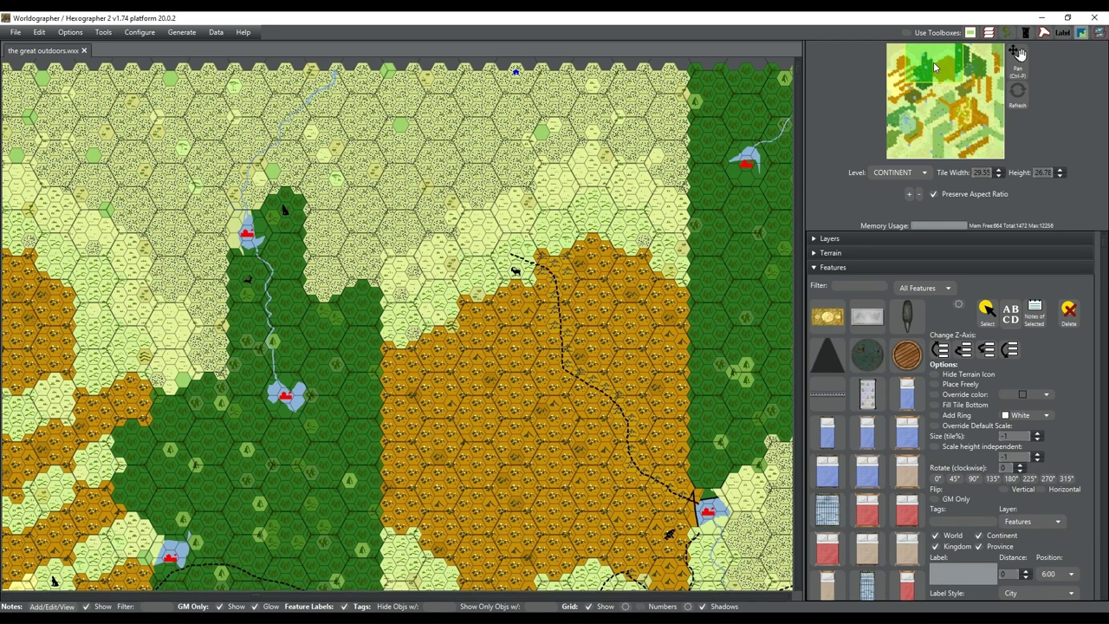
{"action": "left_click_drag", "start_coordinate": [933, 61], "coordinate": [937, 98]}
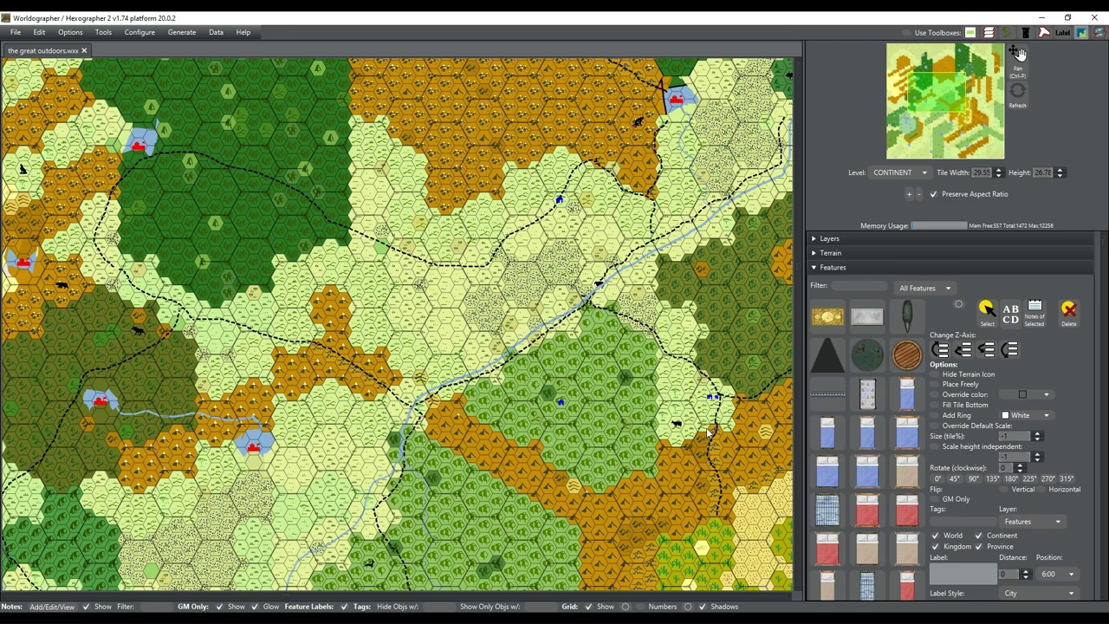
Step: Zoom in on the central forest, river and trails, then zoom out a step and recentre
{"action": "scroll", "coordinate": [708, 431], "scroll_direction": "up", "scroll_amount": 5}
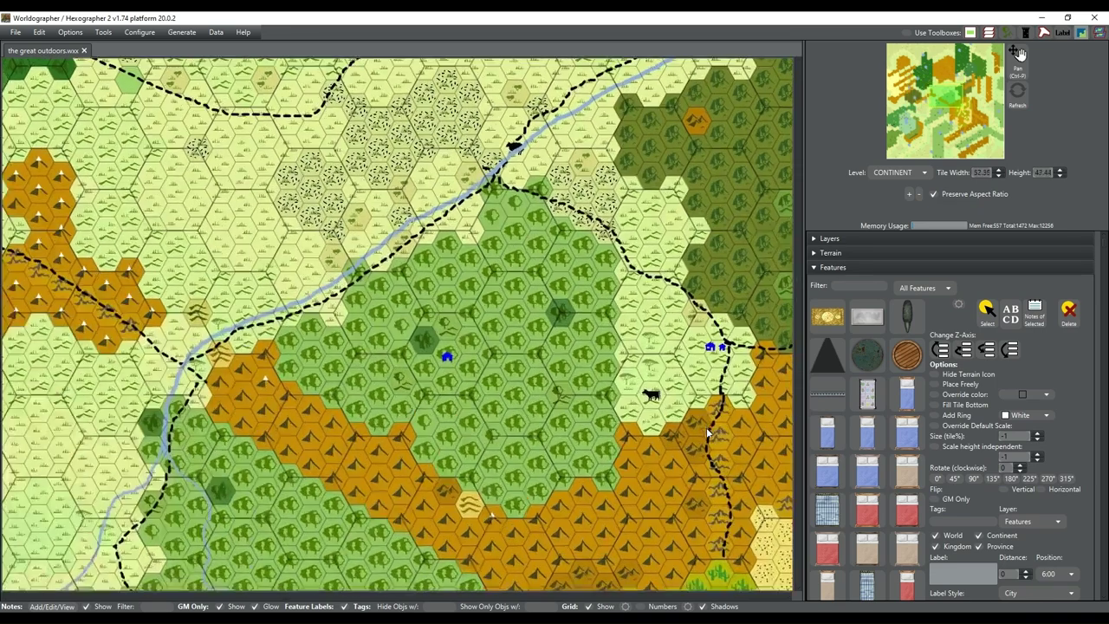
{"action": "scroll", "coordinate": [708, 431], "scroll_direction": "up", "scroll_amount": 1}
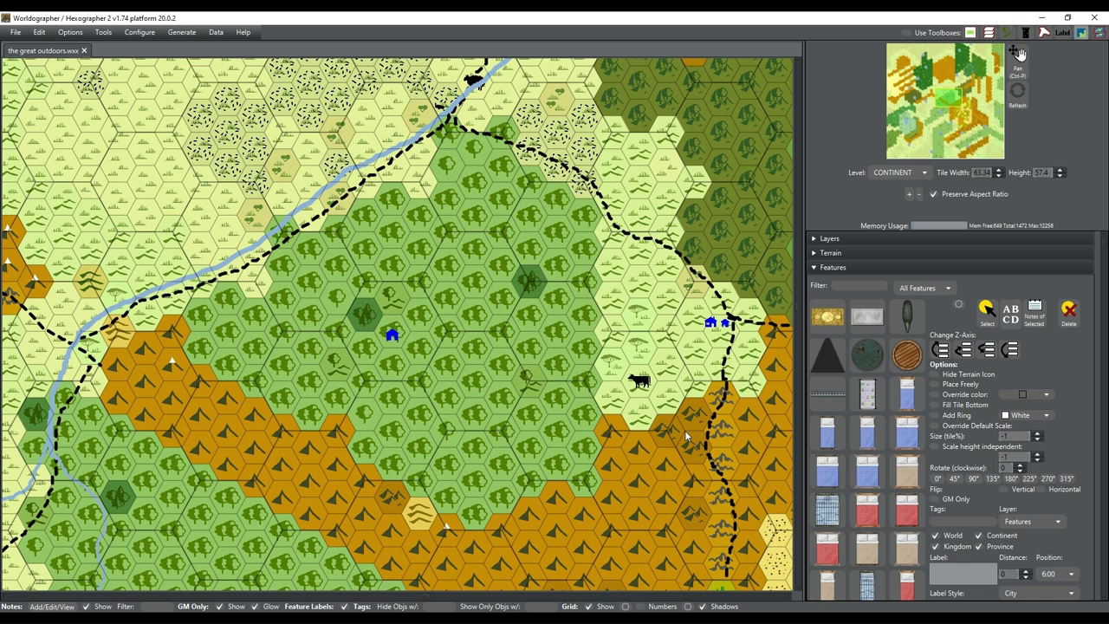
{"action": "scroll", "coordinate": [684, 430], "scroll_direction": "down", "scroll_amount": 1}
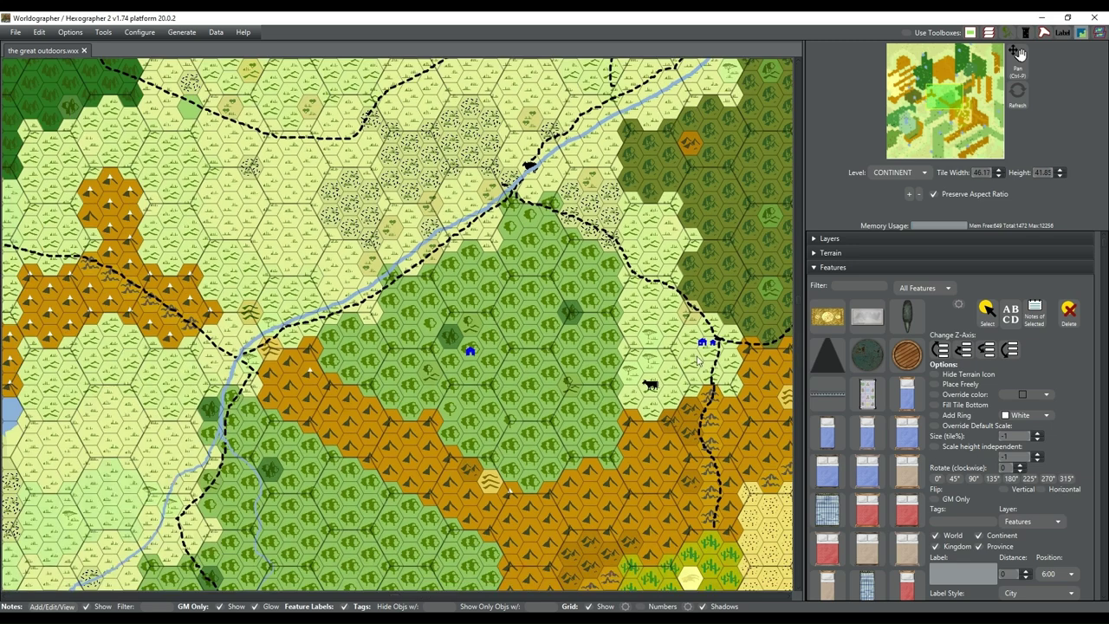
{"action": "left_click", "coordinate": [951, 100]}
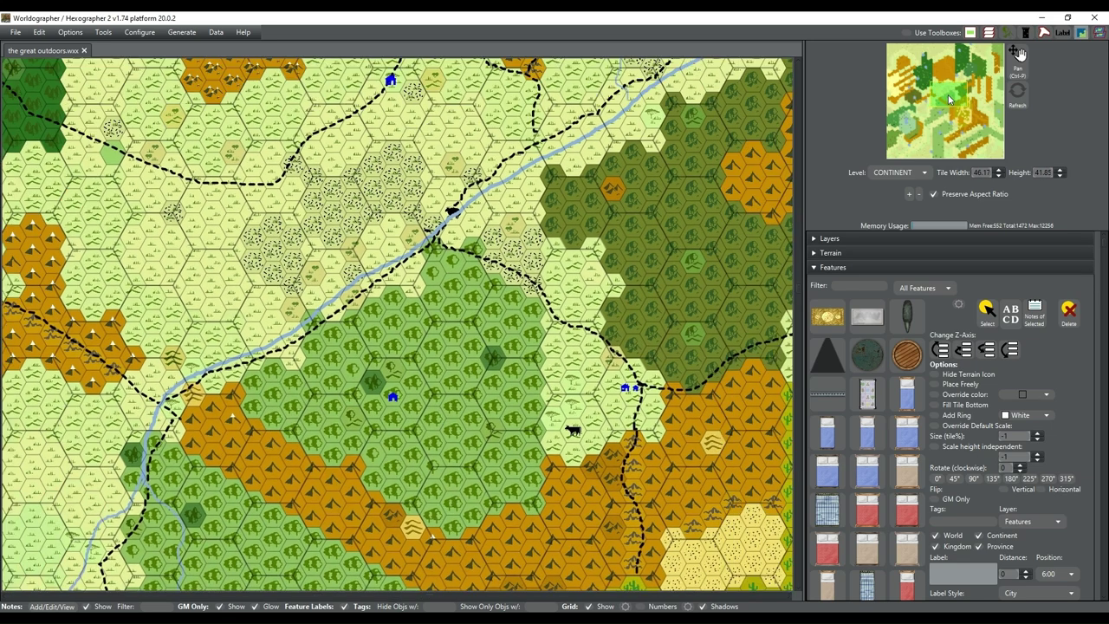
{"action": "left_click_drag", "start_coordinate": [949, 99], "coordinate": [950, 95]}
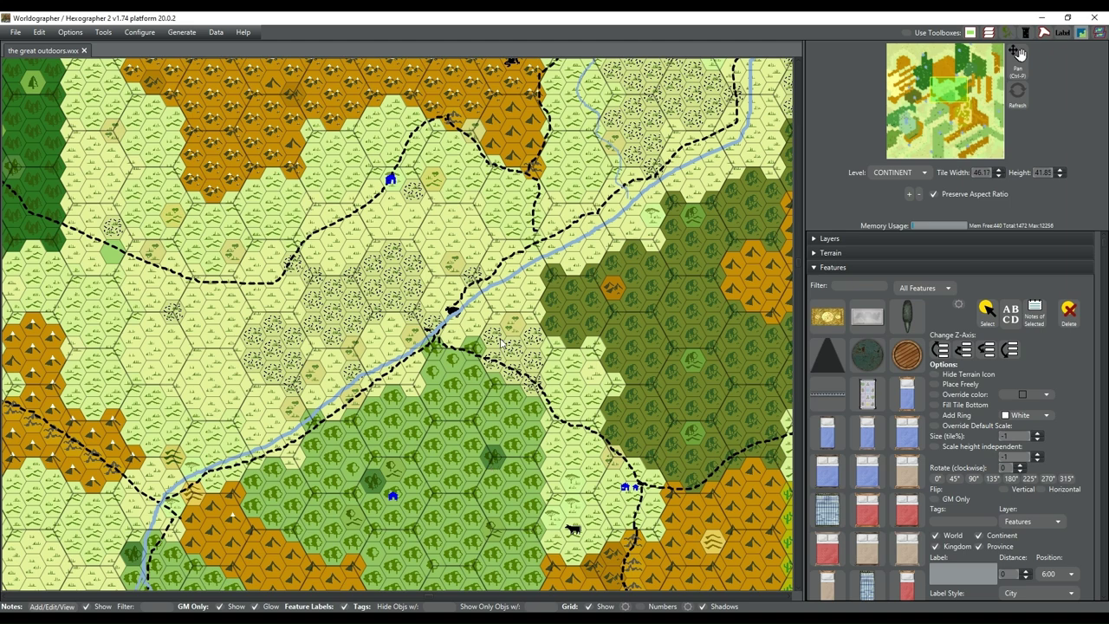
Step: Zoom out and pan southwest to settle the view on the southern forests
{"action": "scroll", "coordinate": [471, 342], "scroll_direction": "down", "scroll_amount": 3}
{"action": "scroll", "coordinate": [470, 342], "scroll_direction": "down", "scroll_amount": 1}
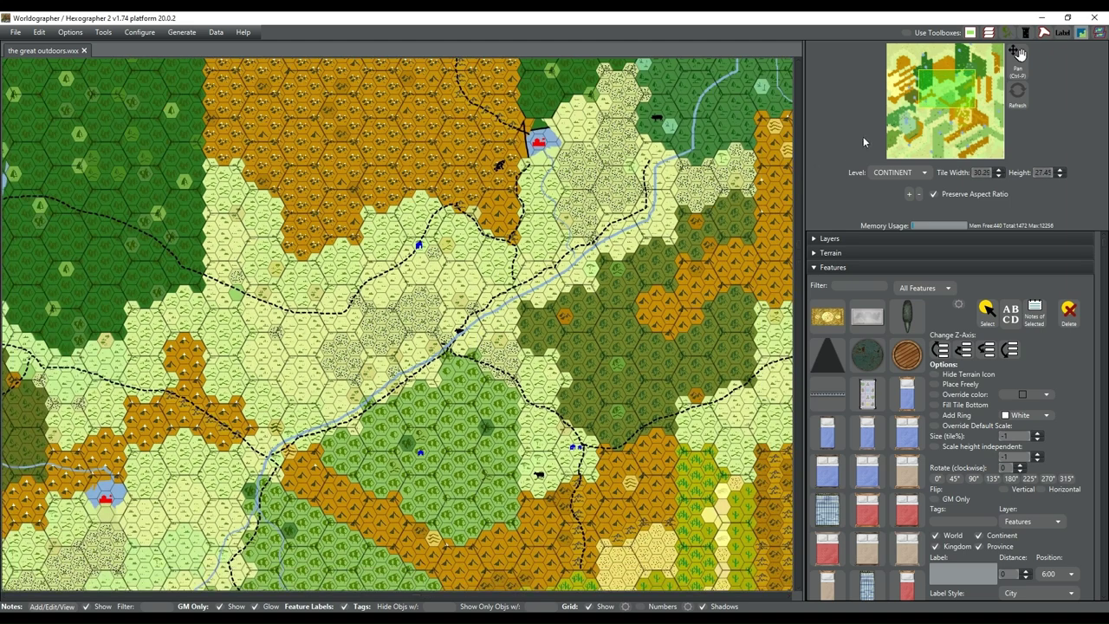
{"action": "left_click_drag", "start_coordinate": [952, 93], "coordinate": [934, 138]}
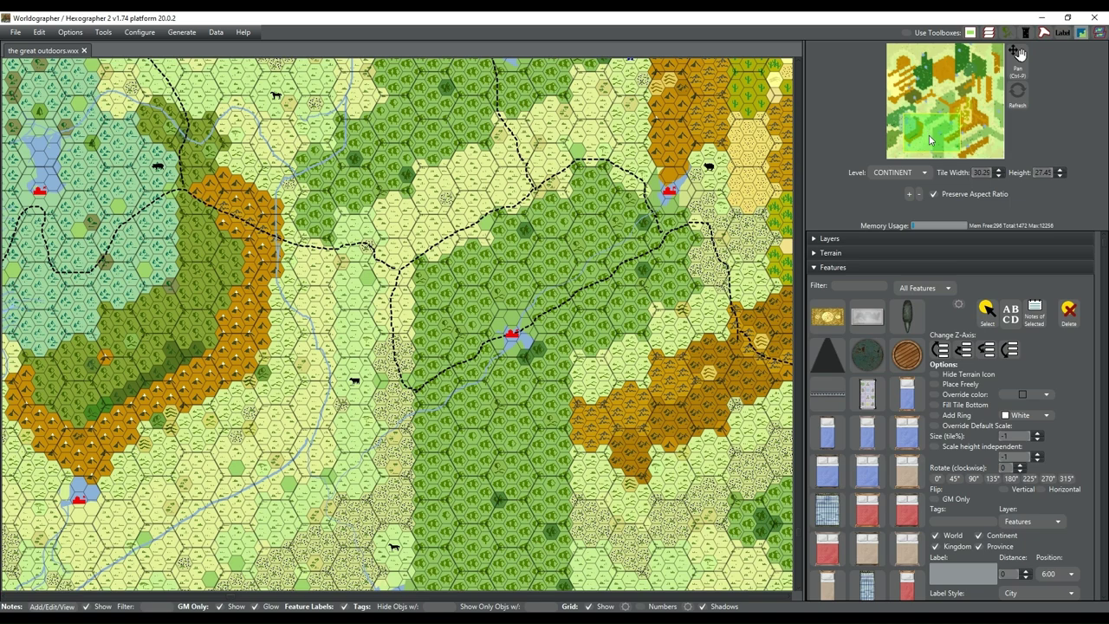
{"action": "left_click_drag", "start_coordinate": [929, 135], "coordinate": [941, 115]}
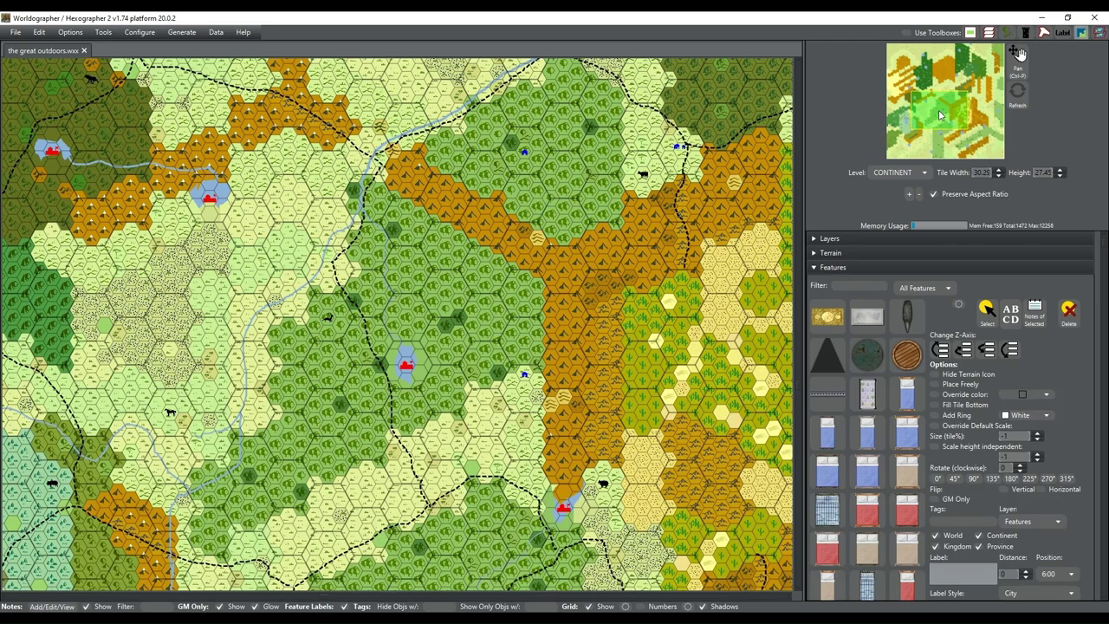
Step: Paint a strip of eastern grassland hexes plus one more hex as Desert Rocky
{"action": "left_click", "coordinate": [883, 252]}
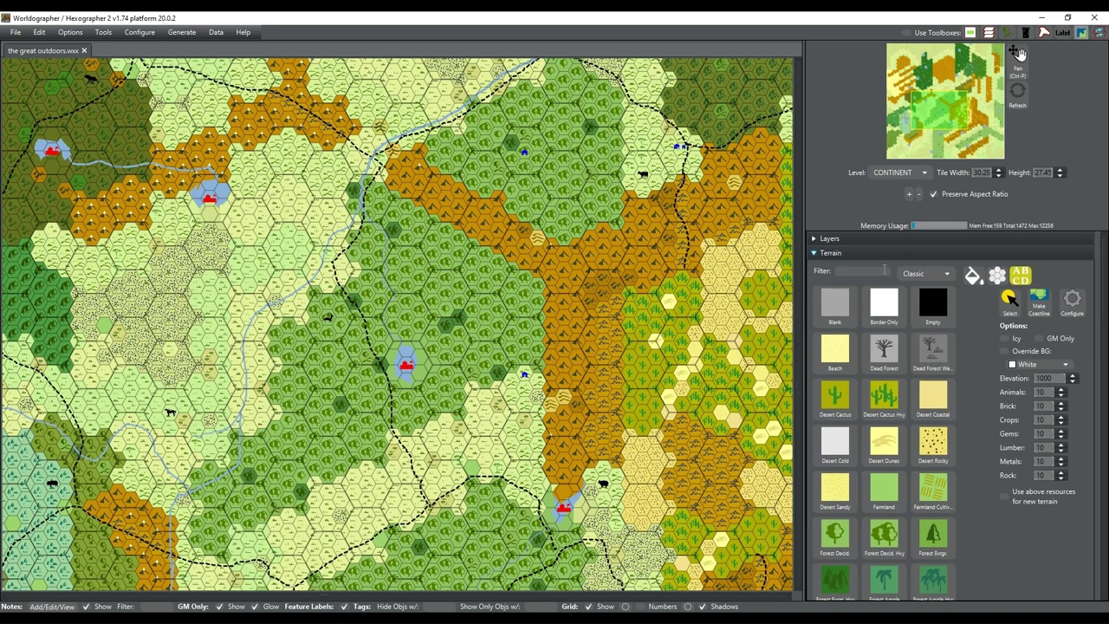
{"action": "left_click", "coordinate": [936, 440]}
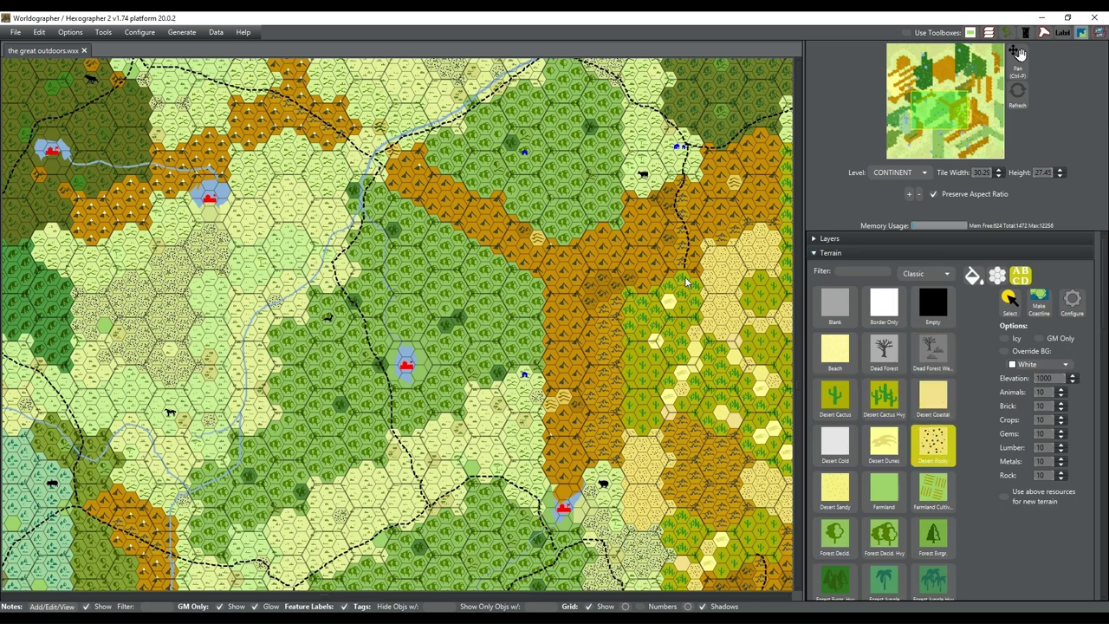
{"action": "left_click_drag", "start_coordinate": [686, 282], "coordinate": [697, 295]}
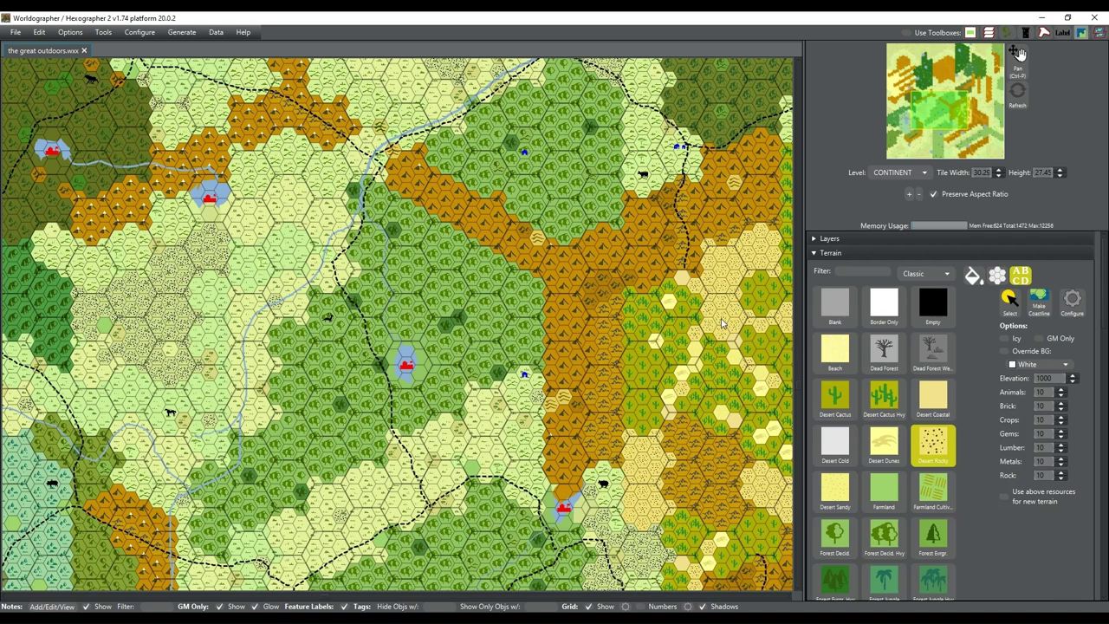
{"action": "left_click", "coordinate": [657, 424]}
{"action": "left_click", "coordinate": [891, 311]}
{"action": "left_click", "coordinate": [917, 317]}
Step: Pan to the central map and paint two neighbouring hexes as Desert Rocky
{"action": "left_click", "coordinate": [938, 115]}
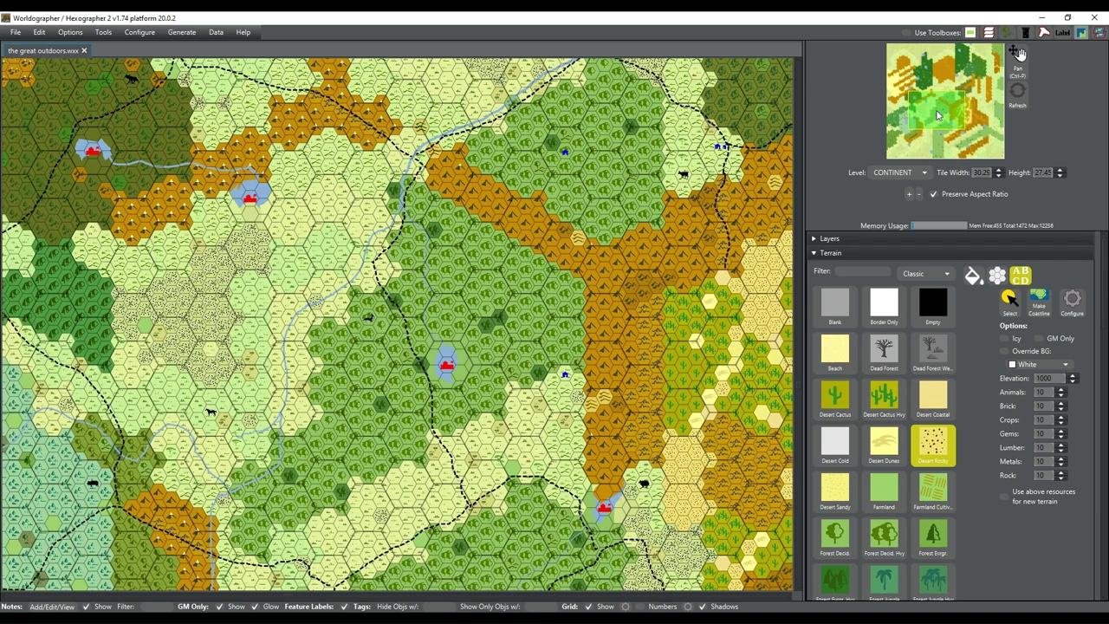
{"action": "left_click_drag", "start_coordinate": [938, 115], "coordinate": [948, 118]}
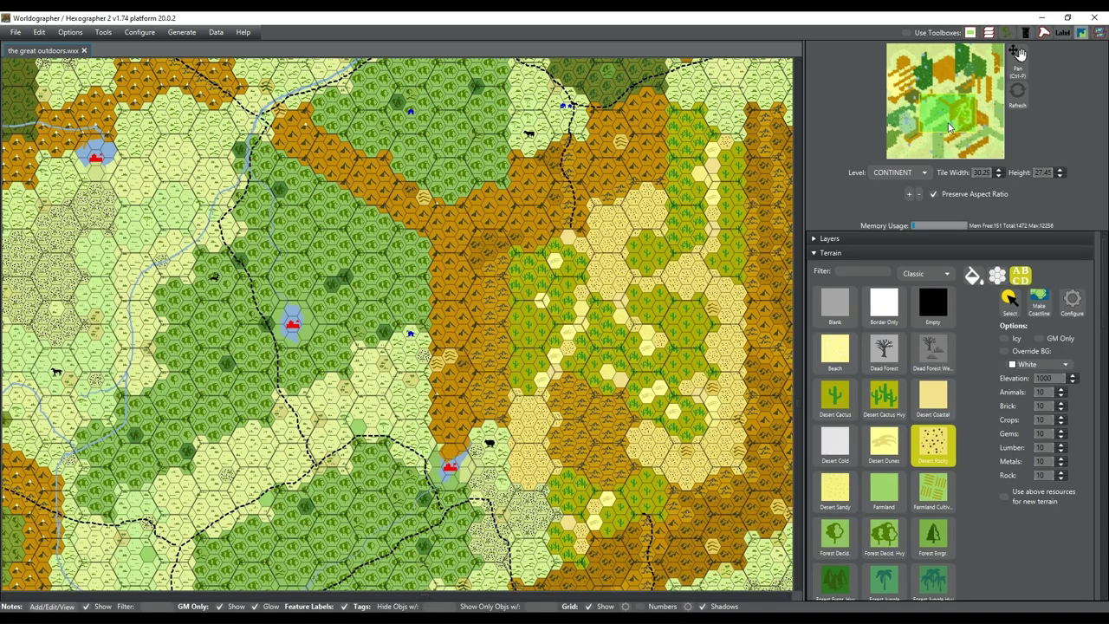
{"action": "left_click_drag", "start_coordinate": [949, 127], "coordinate": [948, 129]}
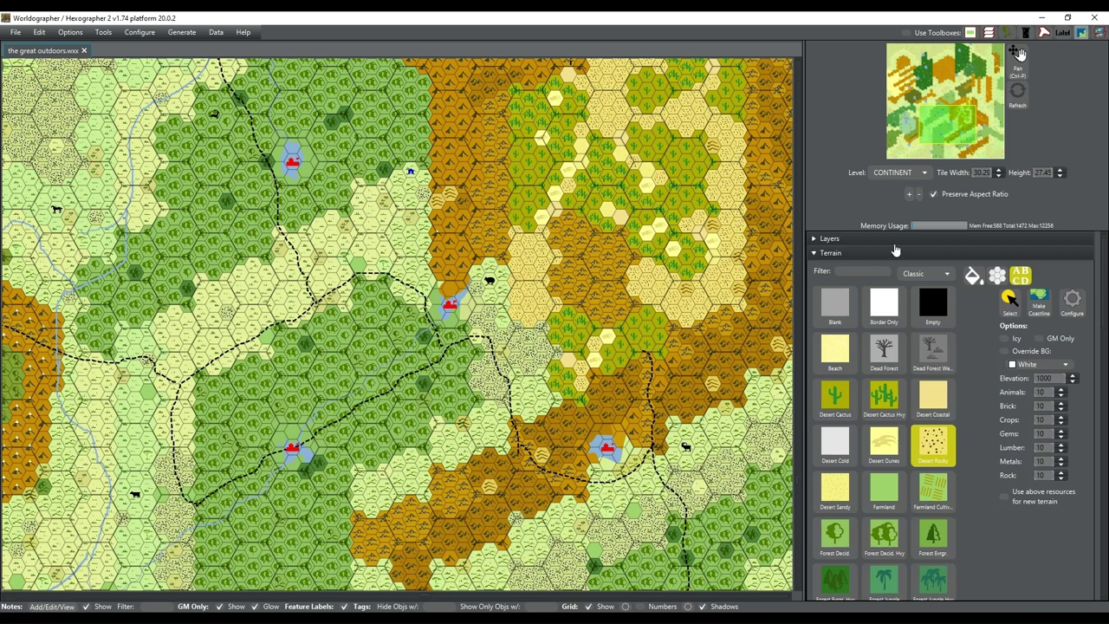
{"action": "left_click", "coordinate": [662, 323]}
{"action": "left_click", "coordinate": [650, 344]}
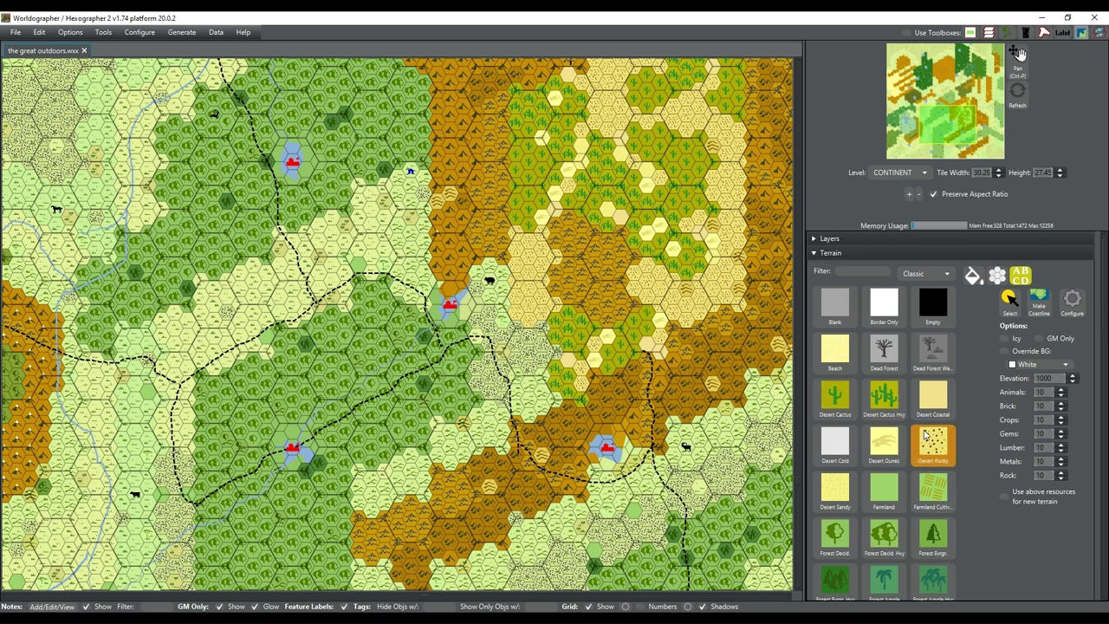
{"action": "left_click", "coordinate": [925, 435]}
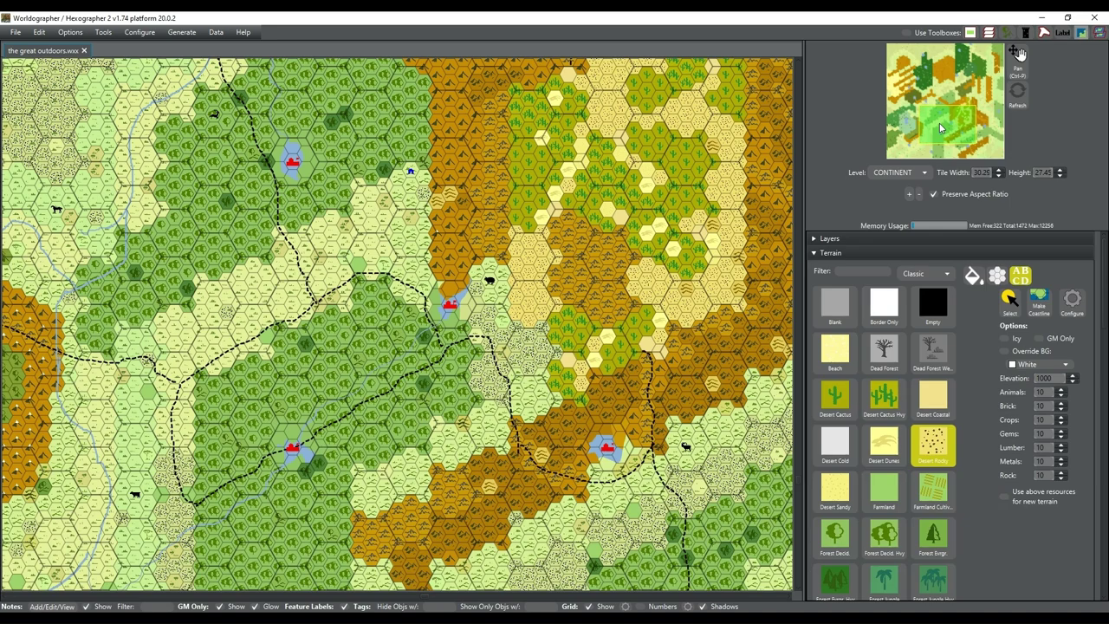
{"action": "left_click_drag", "start_coordinate": [941, 128], "coordinate": [959, 151]}
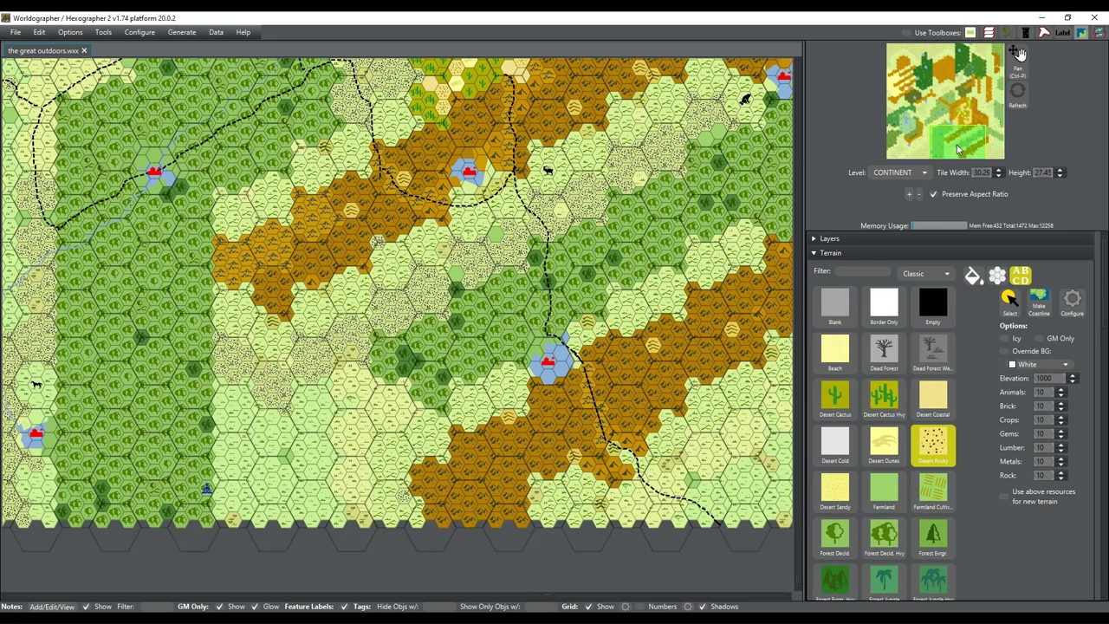
Step: Pan the map view north-west across the newly painted rocky desert hexes
{"action": "left_click_drag", "start_coordinate": [957, 148], "coordinate": [960, 149]}
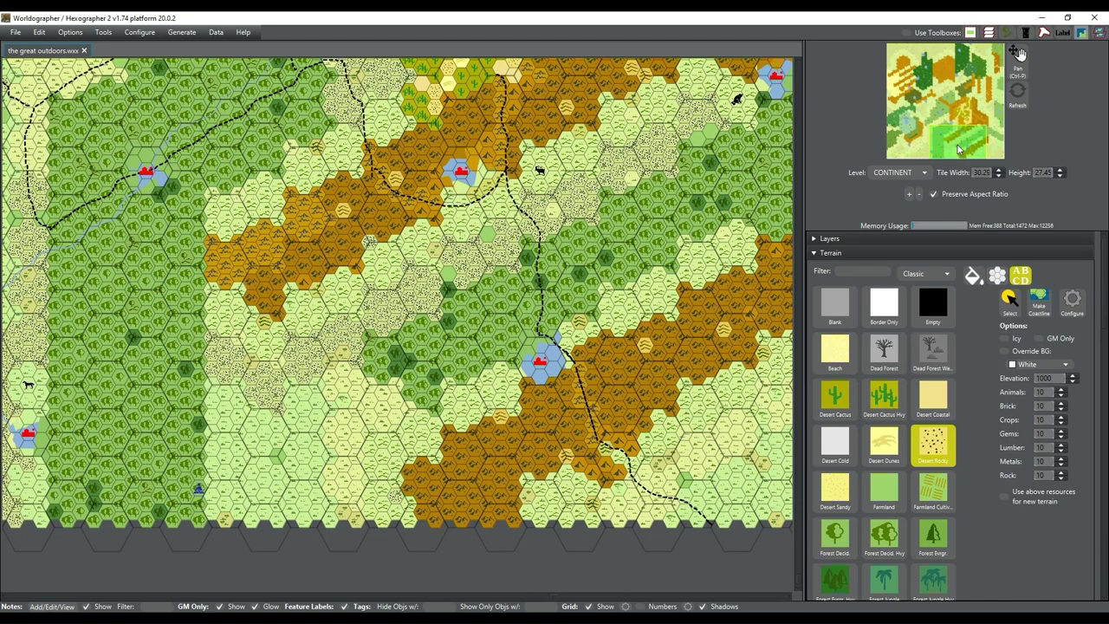
{"action": "left_click_drag", "start_coordinate": [959, 149], "coordinate": [951, 138]}
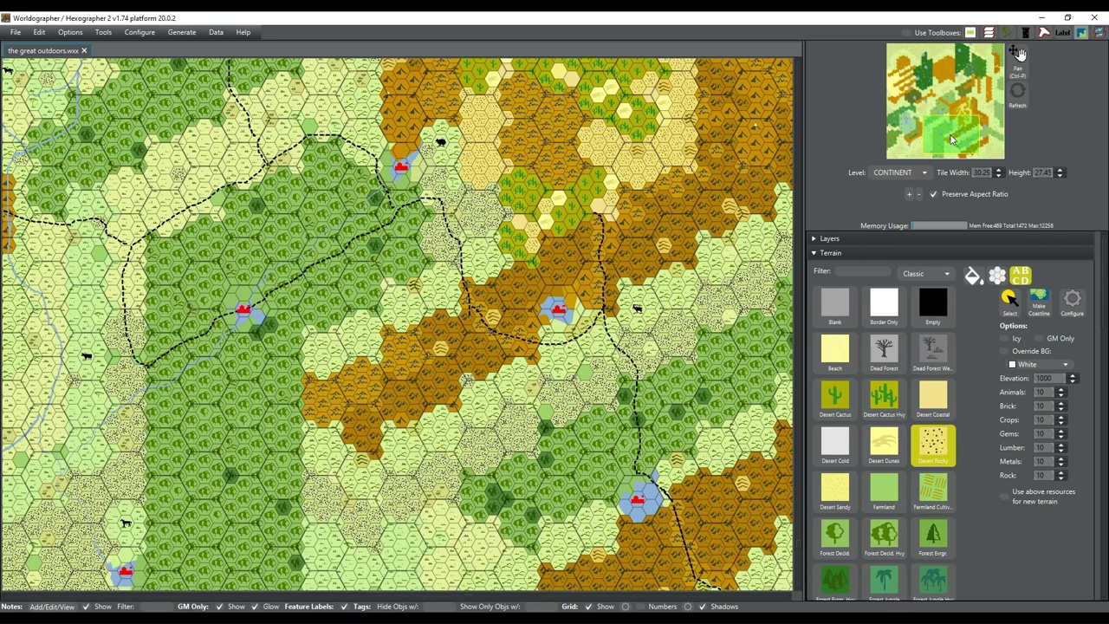
{"action": "left_click_drag", "start_coordinate": [952, 139], "coordinate": [916, 123]}
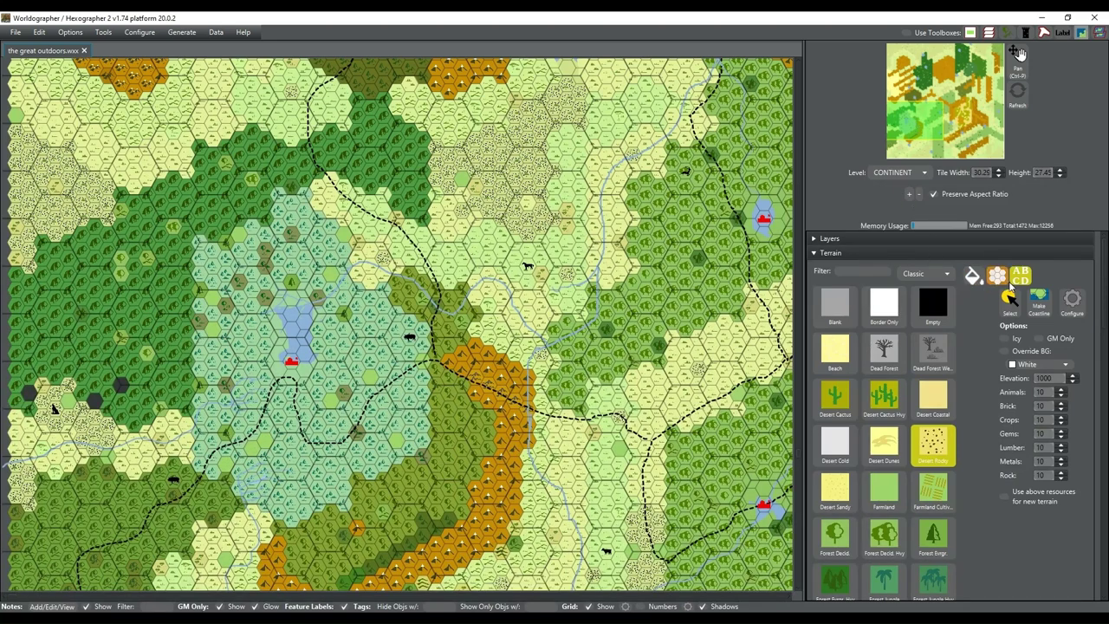
Step: Collapse the terrain palette, pan to the map's western edge, and reopen the palette
{"action": "scroll", "coordinate": [866, 260], "scroll_direction": "down", "scroll_amount": 2}
{"action": "left_click", "coordinate": [862, 253]}
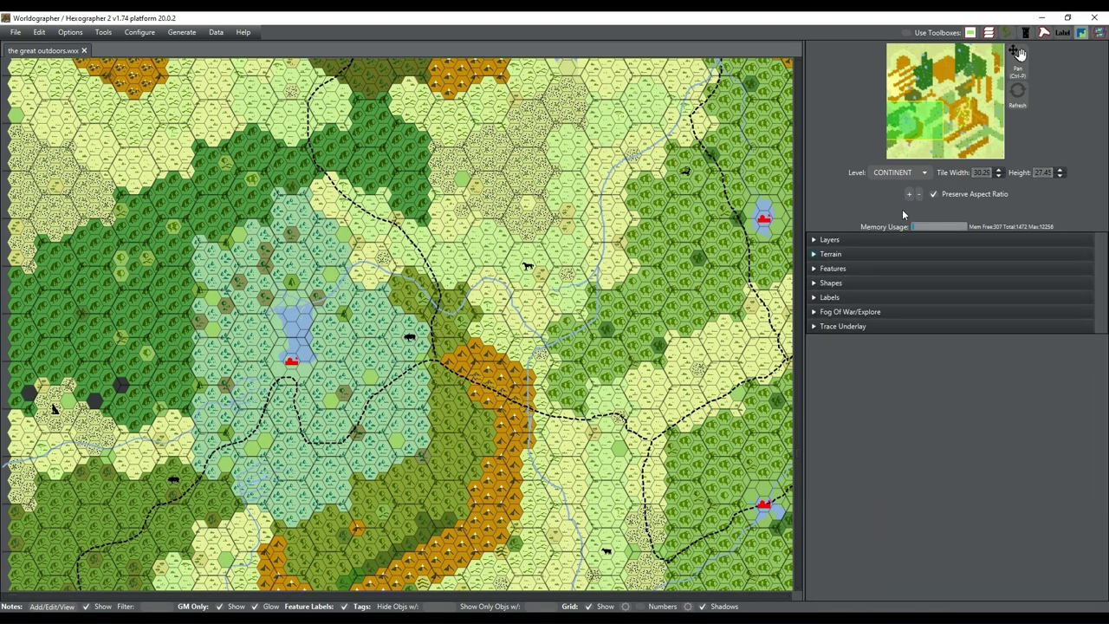
{"action": "left_click_drag", "start_coordinate": [913, 121], "coordinate": [911, 123]}
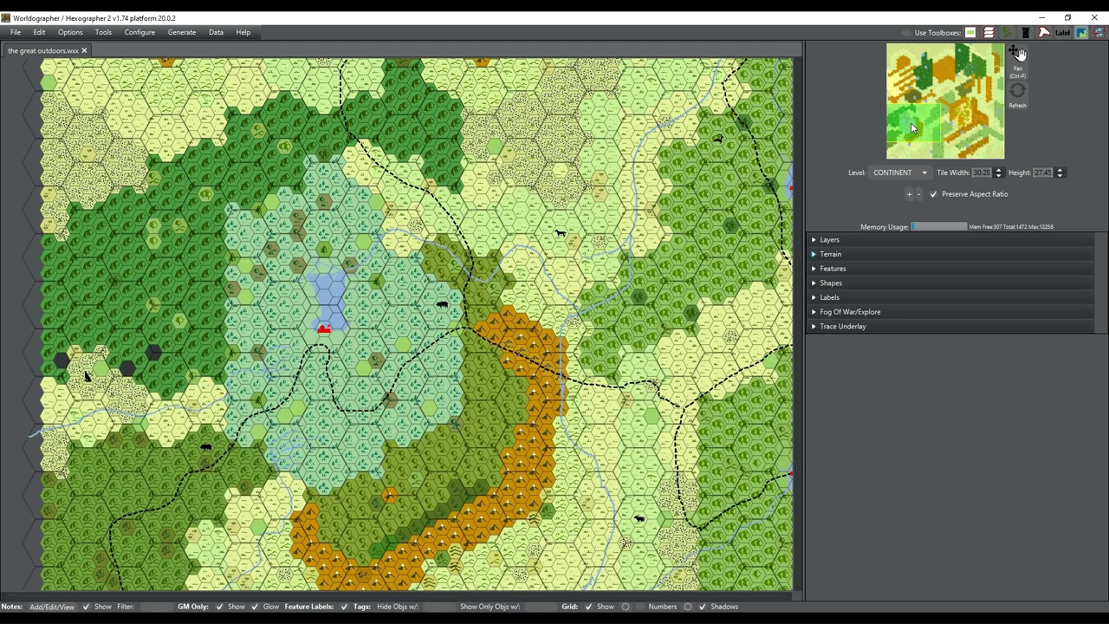
{"action": "left_click", "coordinate": [839, 254]}
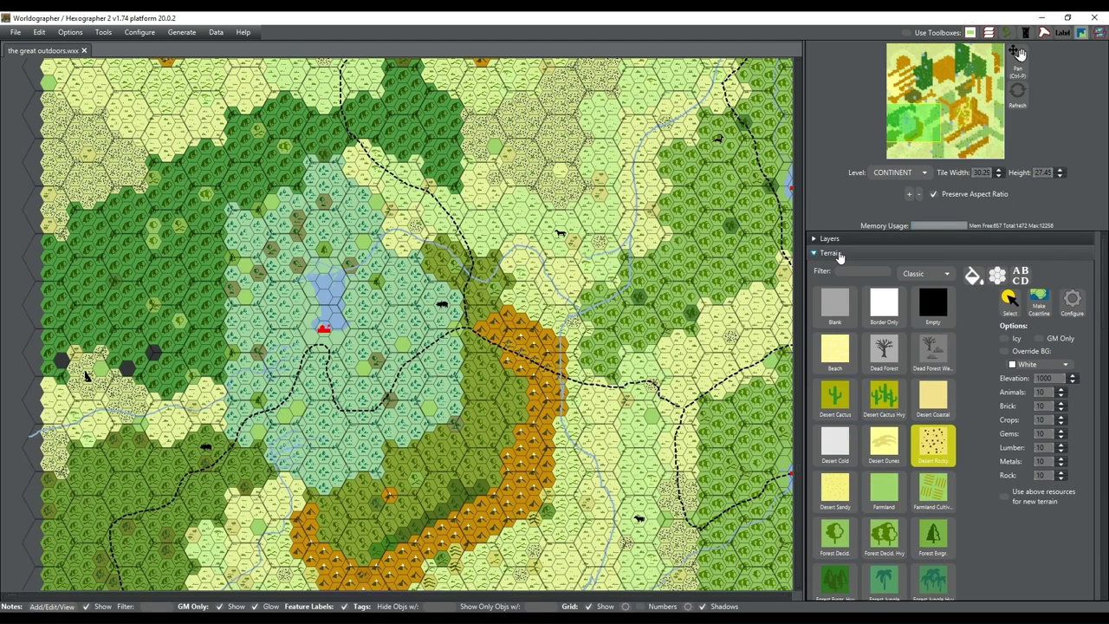
Step: Scroll through the terrain palette and select the Hills Dead Forest tile
{"action": "scroll", "coordinate": [884, 407], "scroll_direction": "down", "scroll_amount": 10}
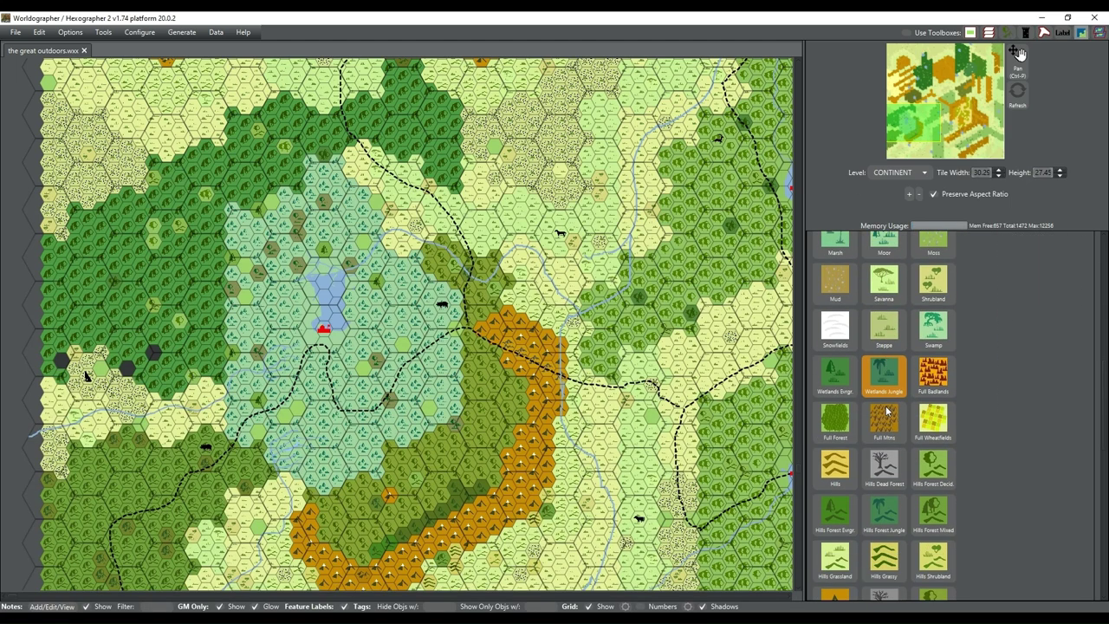
{"action": "scroll", "coordinate": [886, 411], "scroll_direction": "down", "scroll_amount": 10}
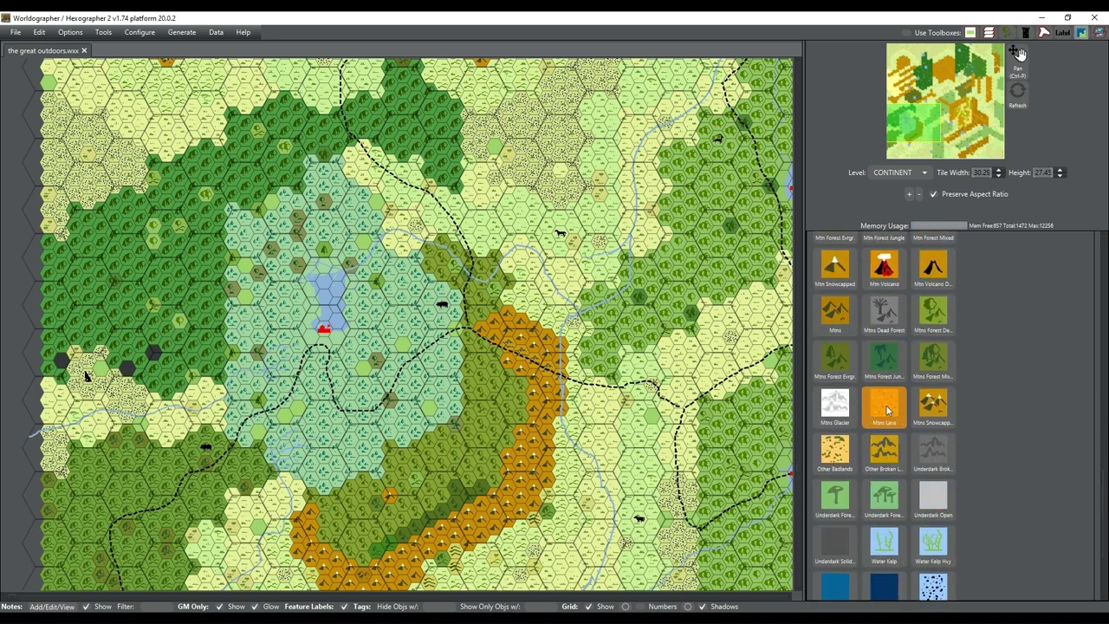
{"action": "scroll", "coordinate": [886, 411], "scroll_direction": "up", "scroll_amount": 10}
{"action": "left_click", "coordinate": [886, 451]}
{"action": "scroll", "coordinate": [890, 438], "scroll_direction": "up", "scroll_amount": 2}
{"action": "scroll", "coordinate": [890, 433], "scroll_direction": "up", "scroll_amount": 7}
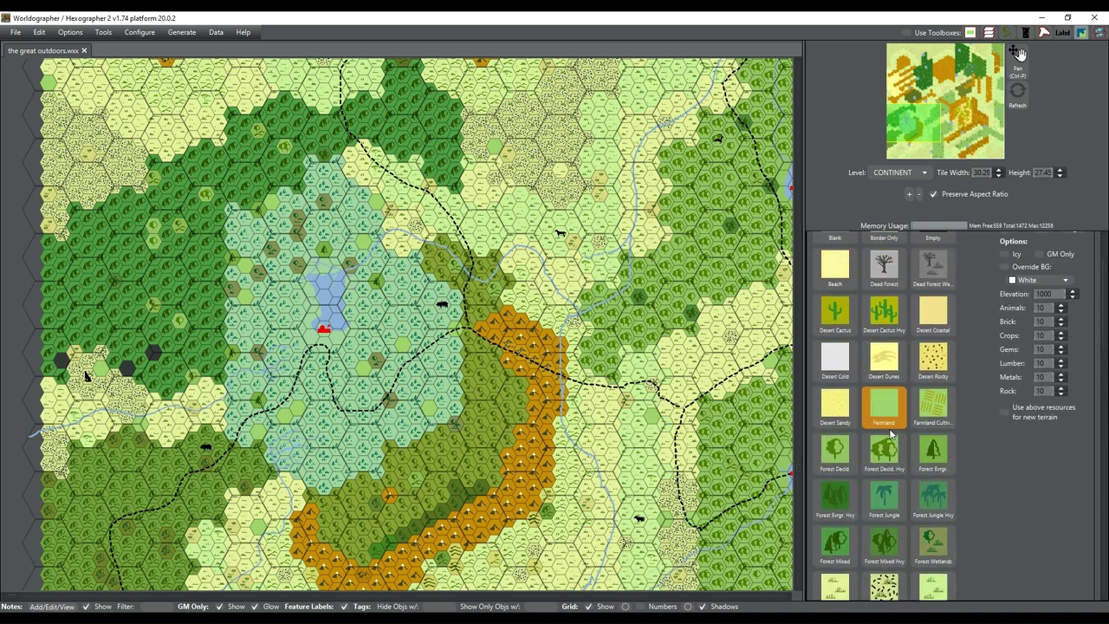
{"action": "scroll", "coordinate": [890, 433], "scroll_direction": "up", "scroll_amount": 1}
Step: Choose Dead Forest Wetland and paint three hexes in the western woods
{"action": "left_click", "coordinate": [930, 314]}
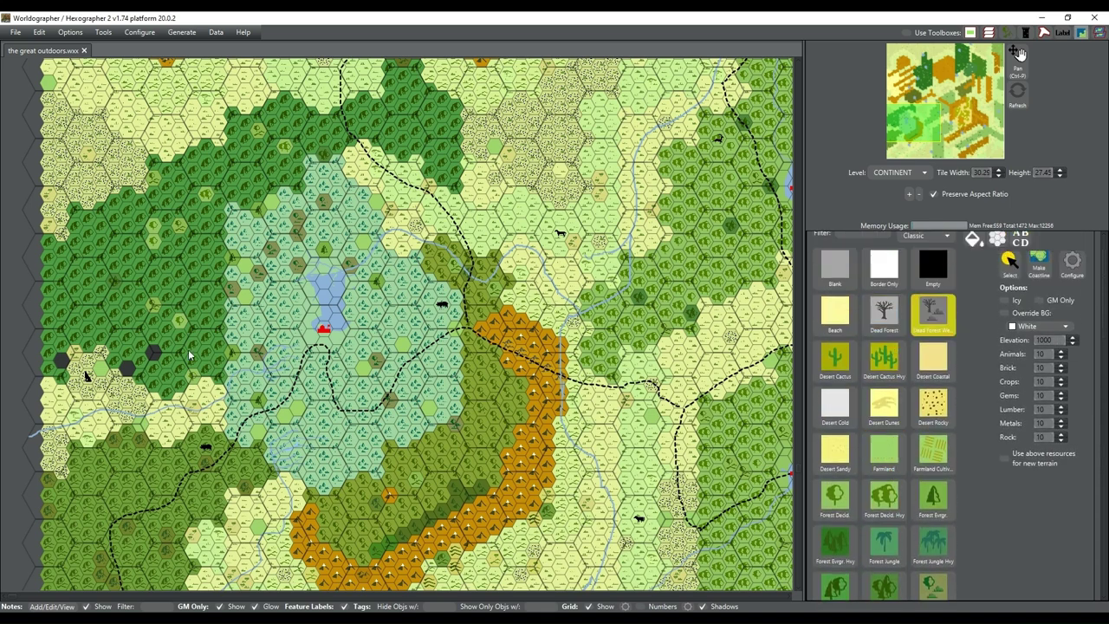
{"action": "left_click", "coordinate": [127, 370]}
{"action": "left_click", "coordinate": [149, 355]}
{"action": "left_click", "coordinate": [61, 362]}
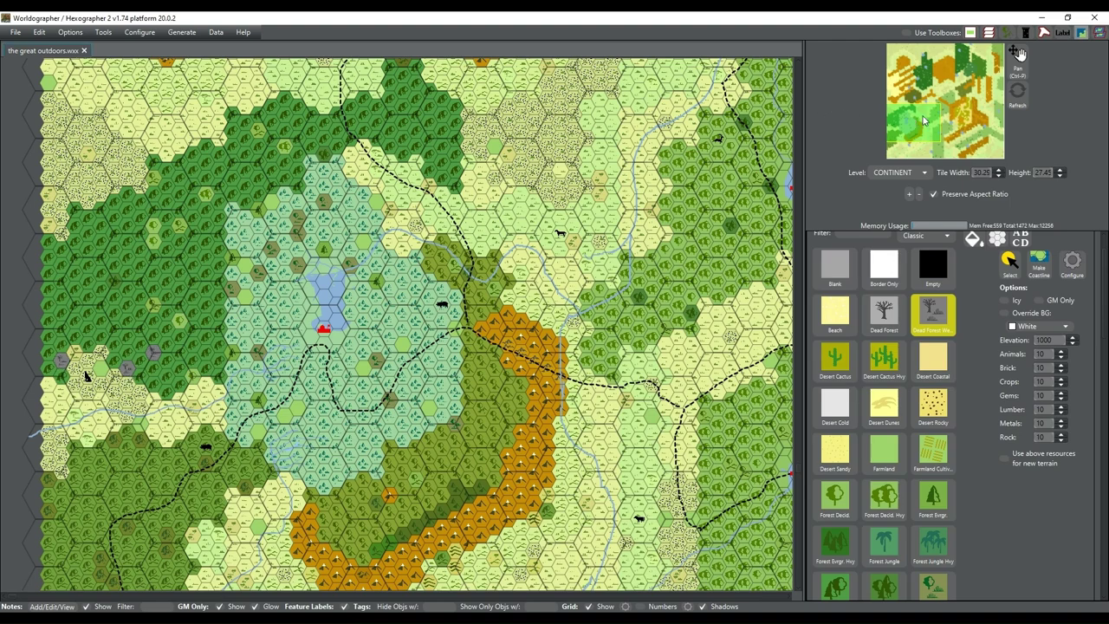
Step: Pan to the brown hill ridge and paint several grey Dead Forest hexes near its southern end
{"action": "left_click_drag", "start_coordinate": [924, 126], "coordinate": [924, 158]}
{"action": "left_click_drag", "start_coordinate": [399, 201], "coordinate": [416, 193]}
{"action": "left_click", "coordinate": [423, 189]}
{"action": "left_click", "coordinate": [881, 317]}
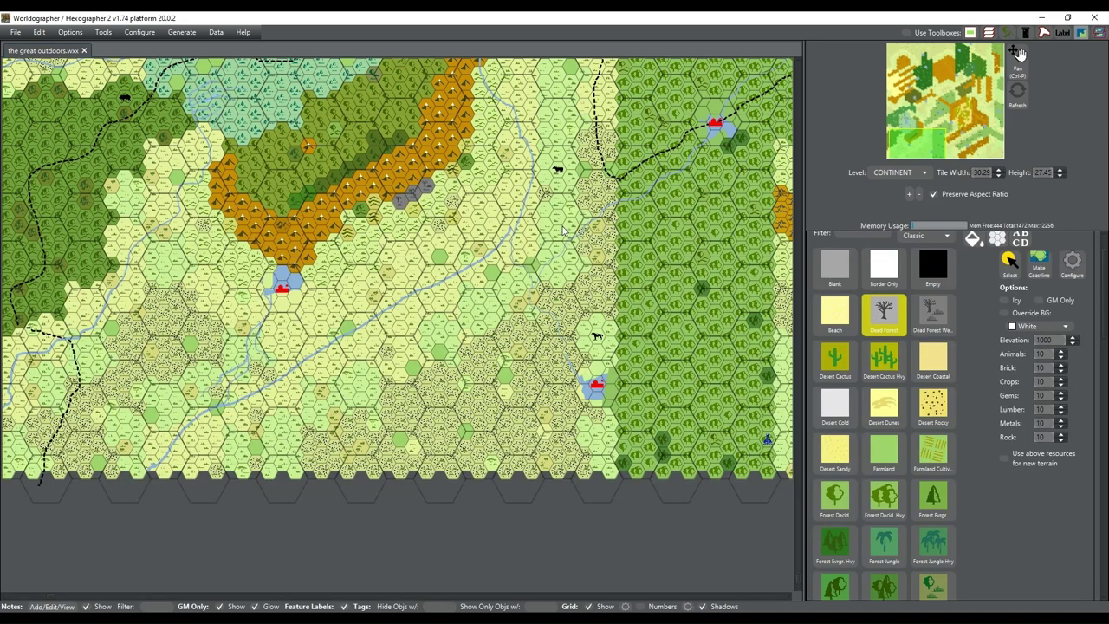
{"action": "left_click", "coordinate": [440, 184]}
{"action": "left_click", "coordinate": [402, 215]}
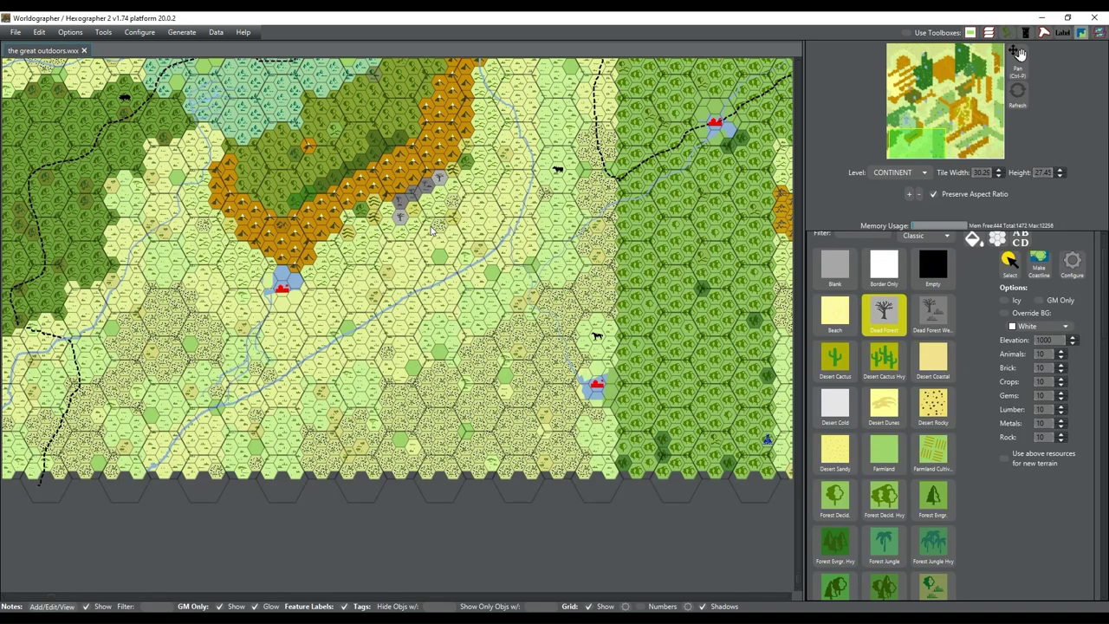
{"action": "left_click", "coordinate": [384, 208]}
Step: Add two Dead Forest hexes beside the western patch, then pan to review them
{"action": "left_click_drag", "start_coordinate": [908, 146], "coordinate": [904, 137]}
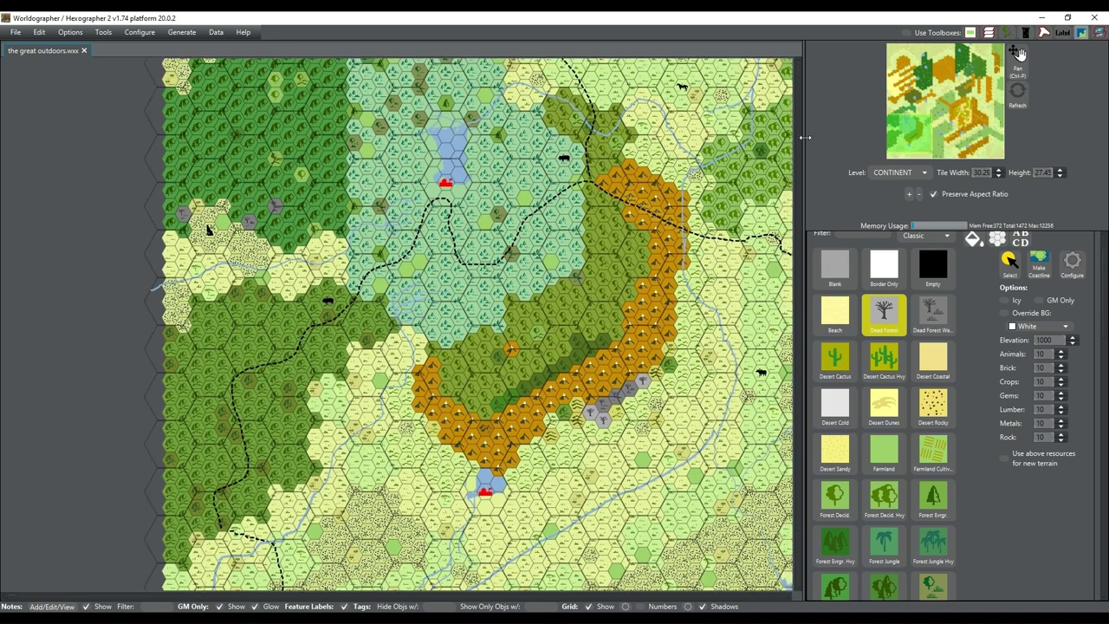
{"action": "left_click", "coordinate": [261, 206]}
{"action": "left_click", "coordinate": [195, 211]}
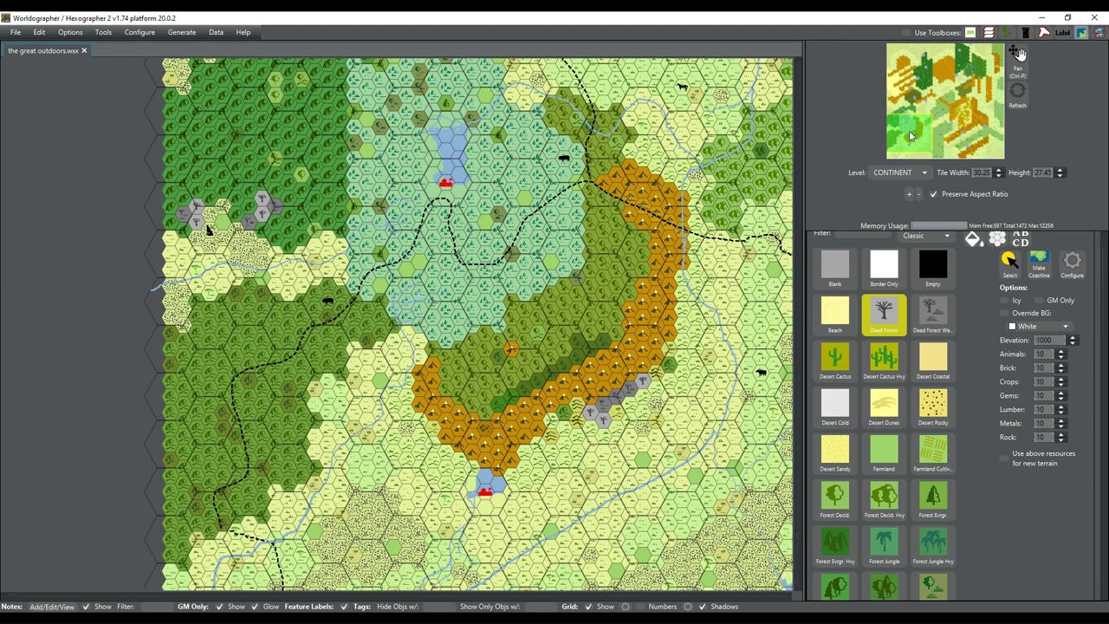
{"action": "left_click_drag", "start_coordinate": [910, 135], "coordinate": [910, 126]}
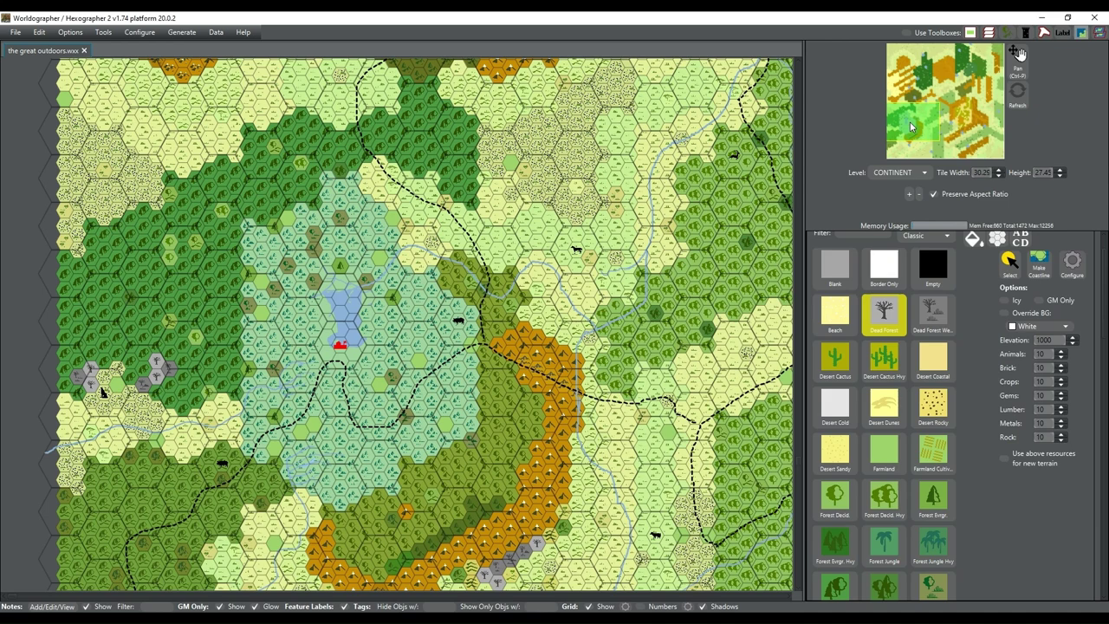